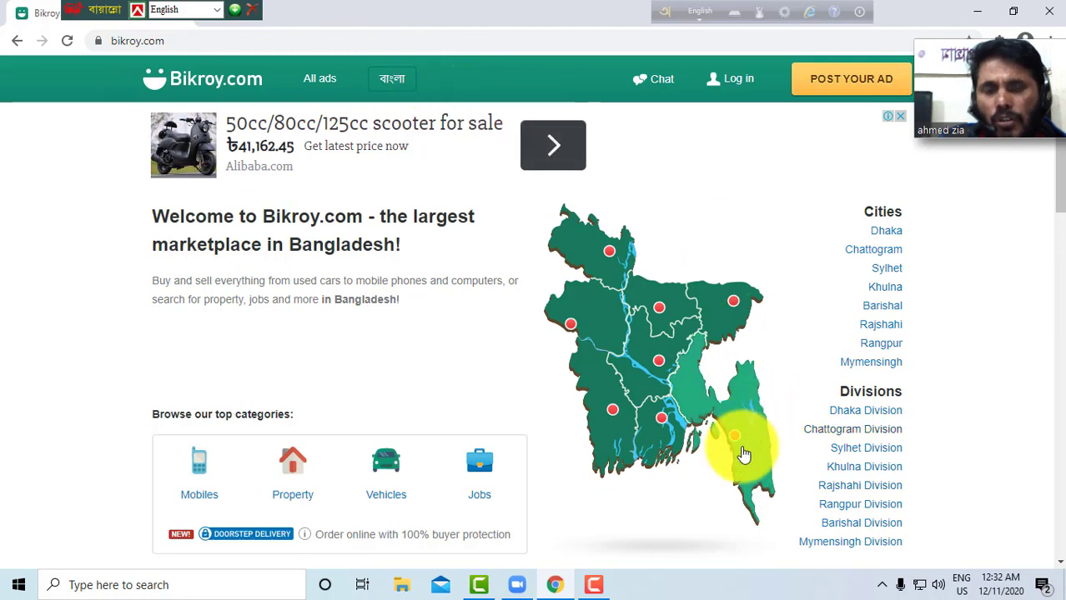
# Browse all ads and filter them to the Mobiles category
pyautogui.scroll(-3, 595, 345)
pyautogui.scroll(-2, 732, 343)
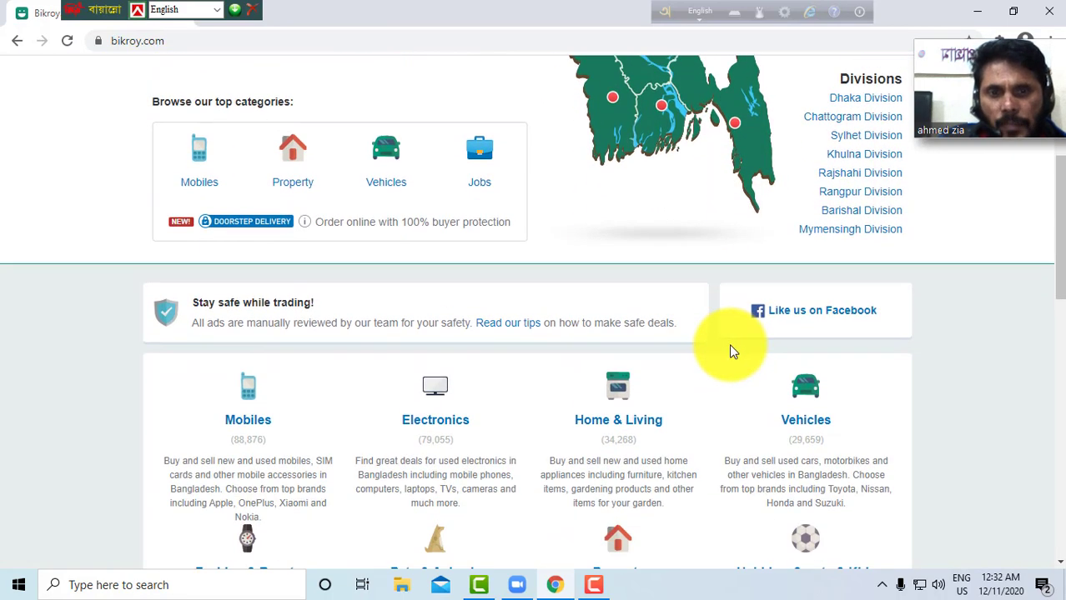
pyautogui.scroll(5, 732, 351)
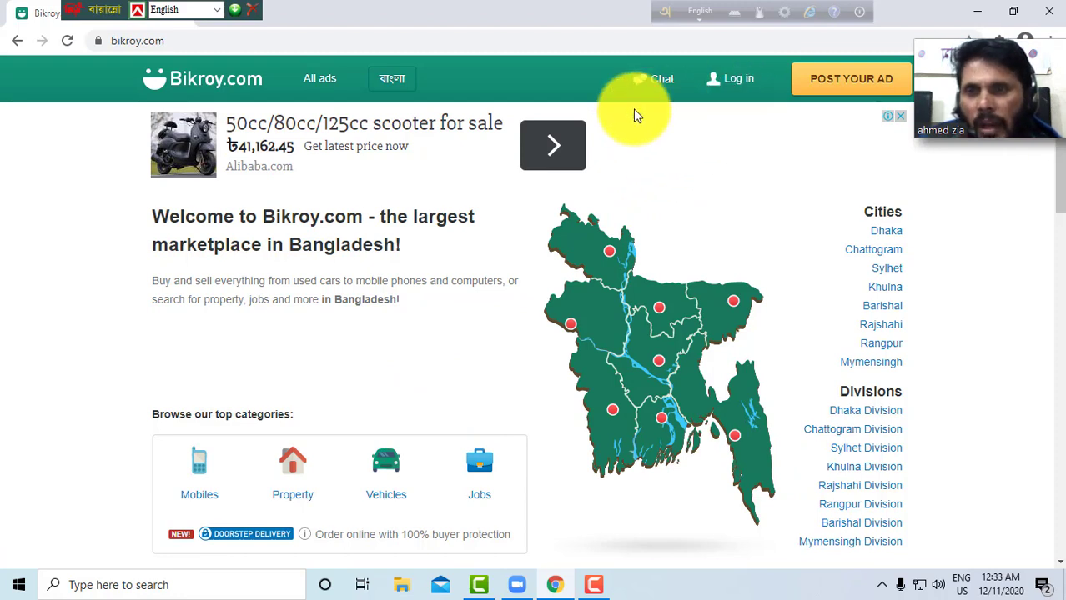
pyautogui.click(314, 86)
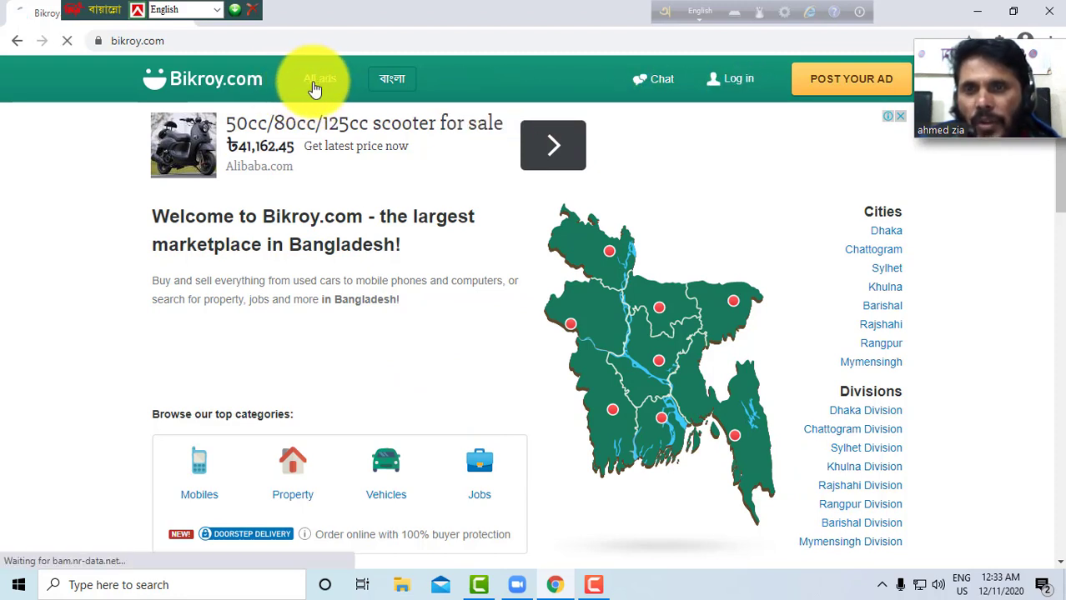
pyautogui.scroll(-3, 539, 320)
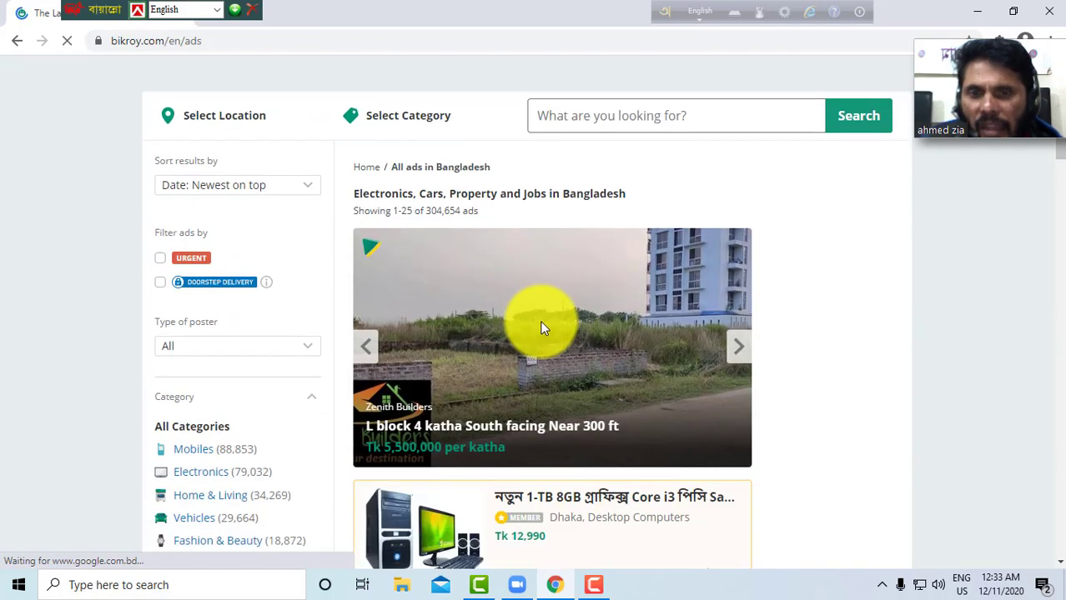
pyautogui.scroll(-7, 540, 320)
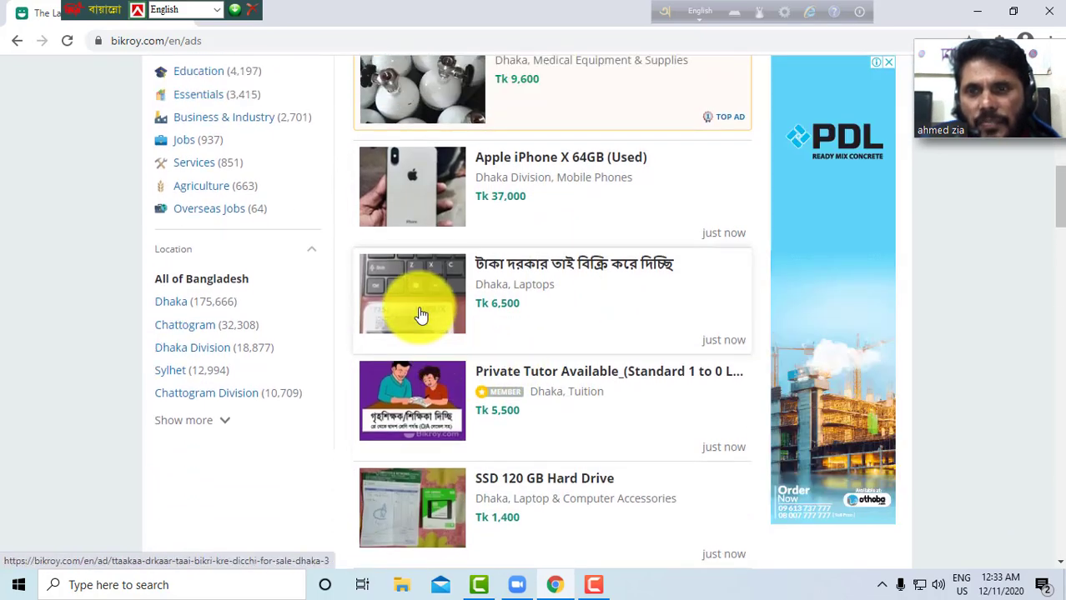
pyautogui.scroll(6, 421, 315)
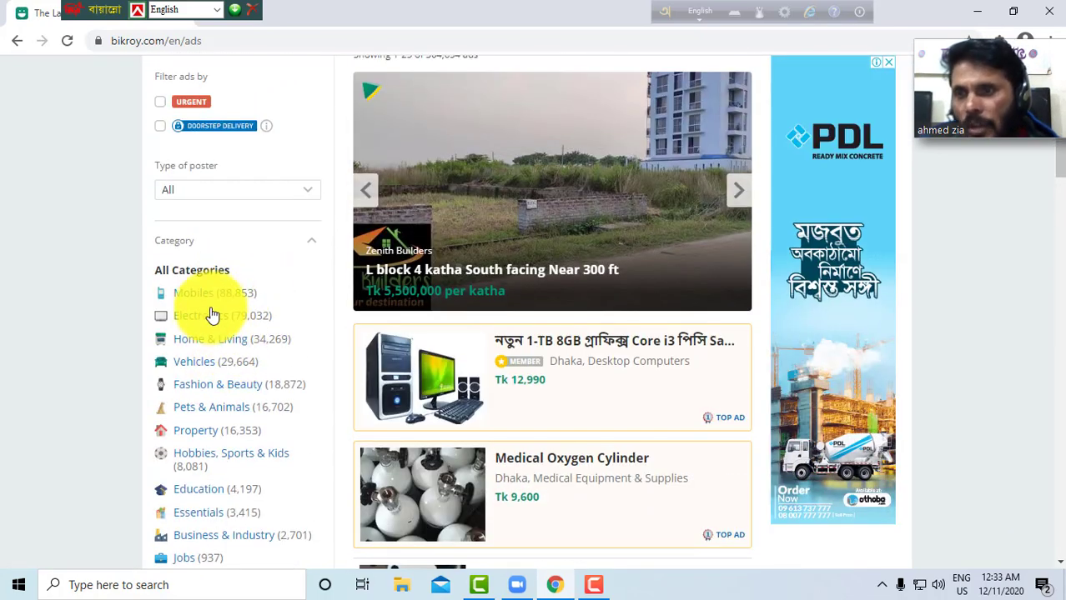
pyautogui.click(198, 293)
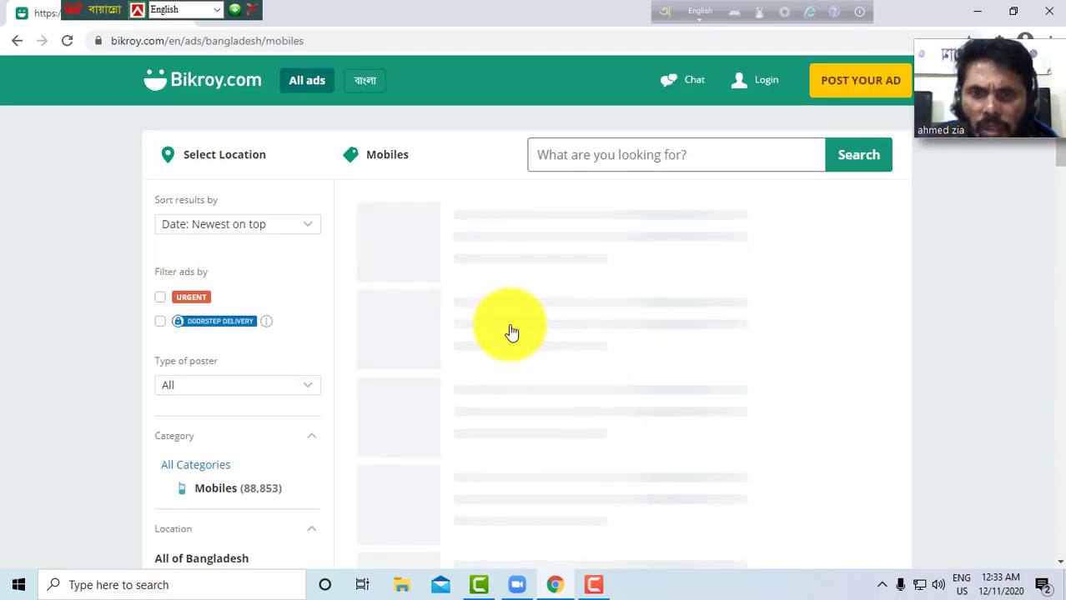
# Open the used Apple iPhone X 64GB ad (Tk 37,000) and reveal the seller's phone number
pyautogui.scroll(-7, 600, 425)
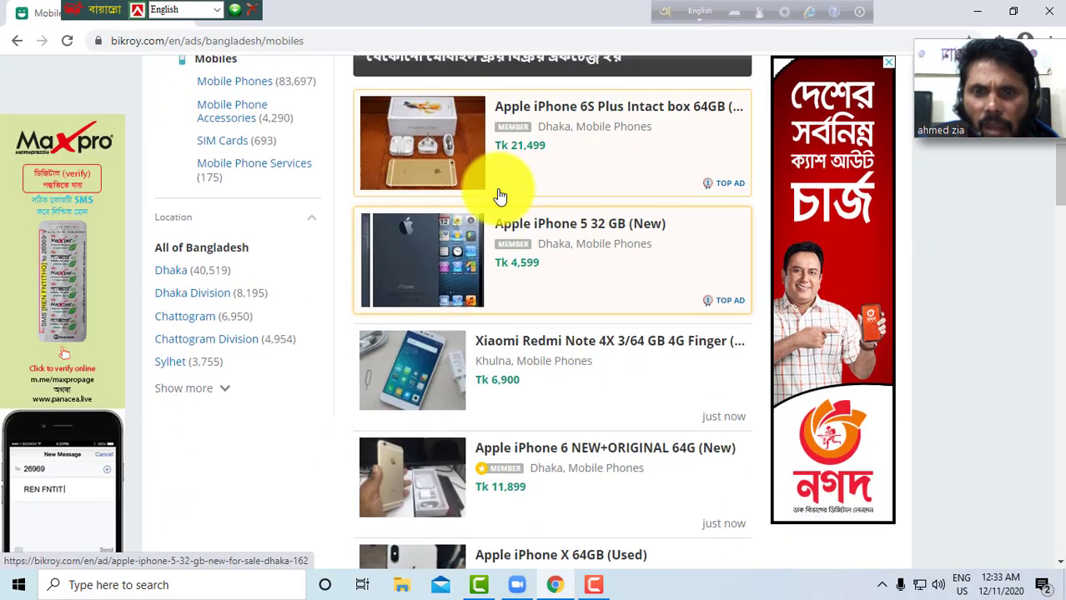
pyautogui.scroll(-3, 575, 375)
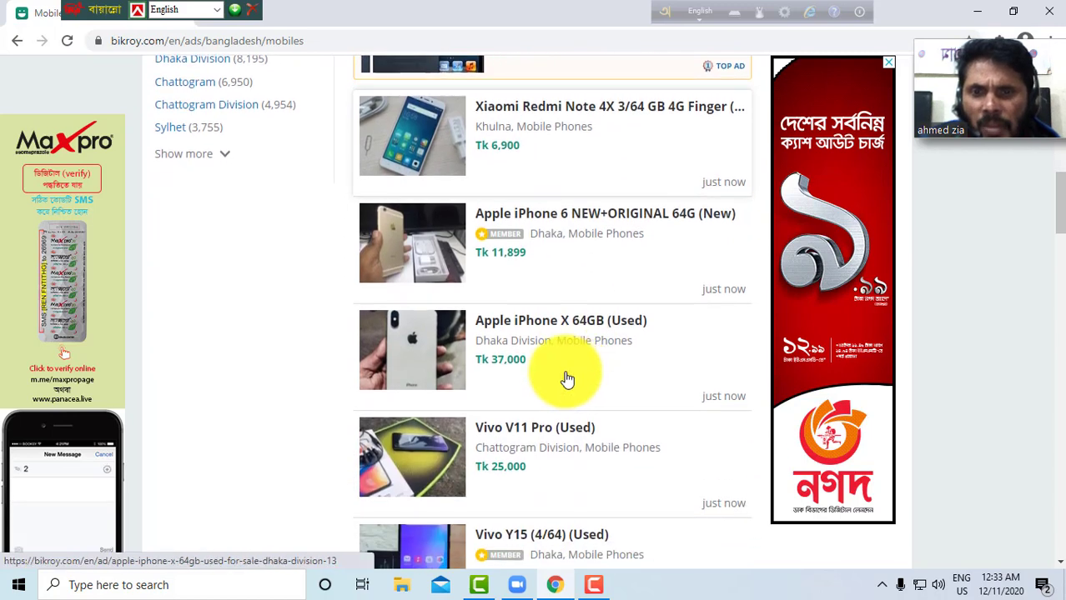
pyautogui.click(425, 356)
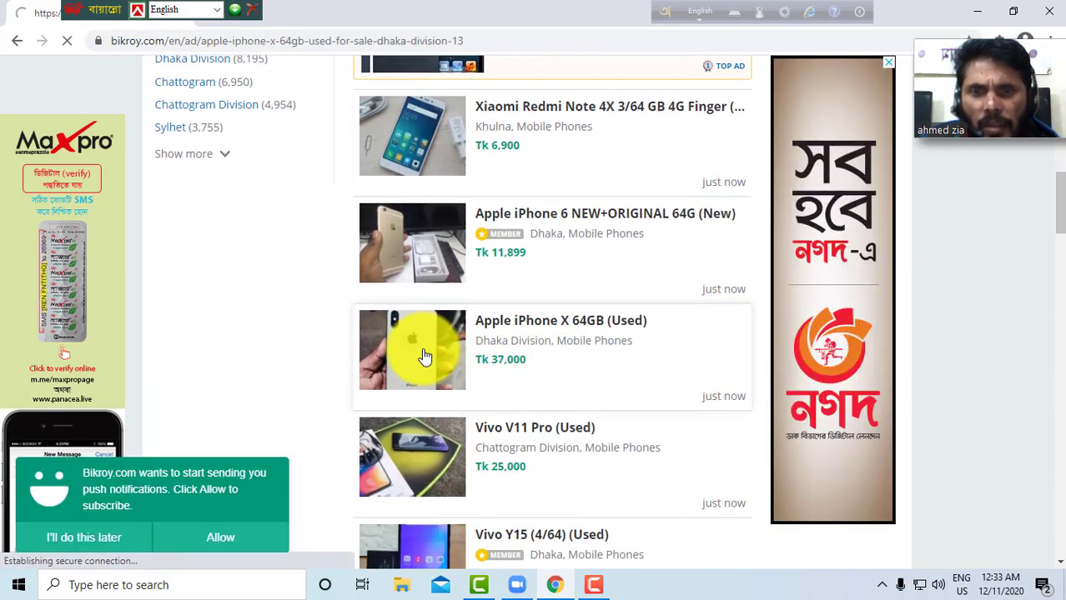
pyautogui.scroll(-4, 781, 424)
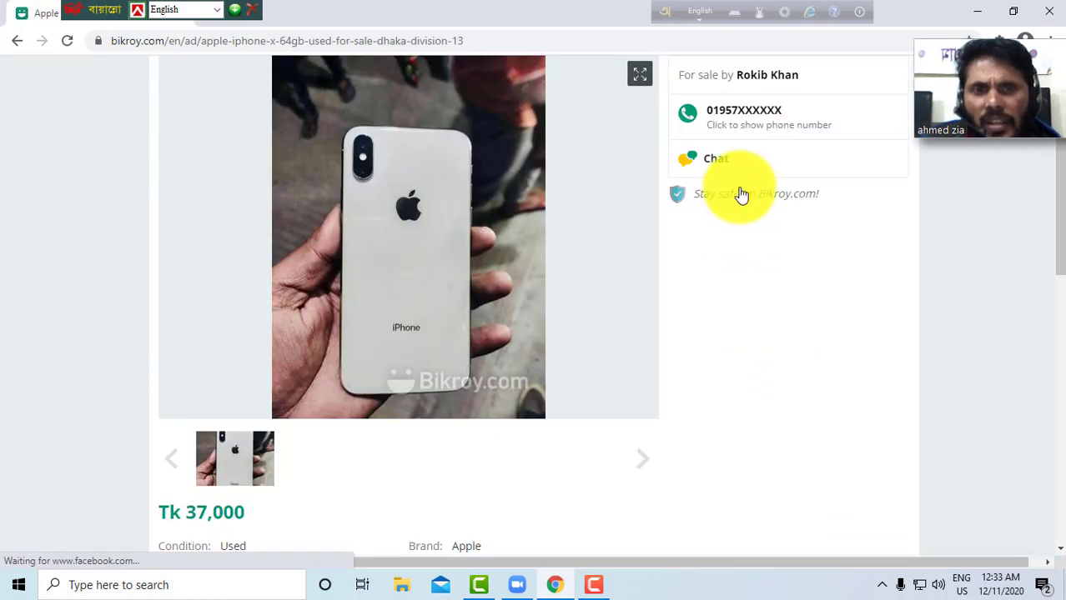
pyautogui.click(738, 121)
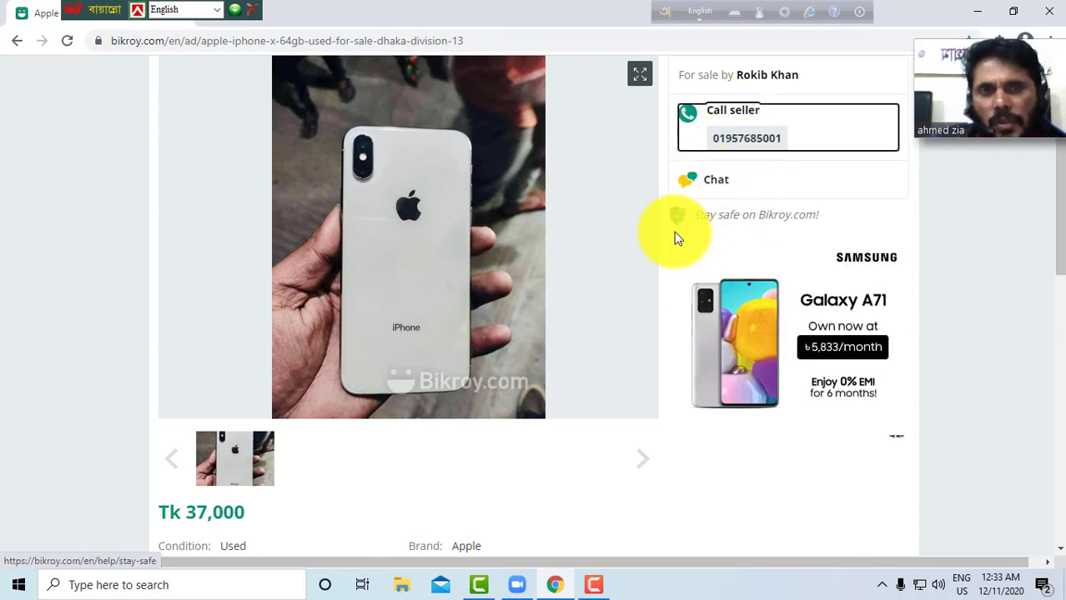
pyautogui.scroll(3, 677, 238)
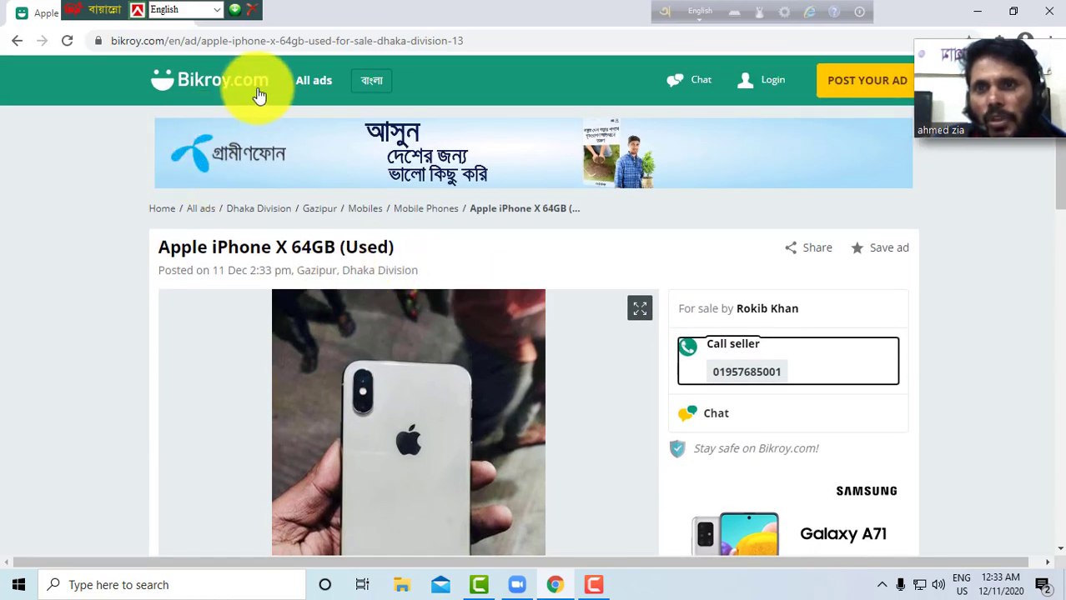
# Go back to the Bikroy.com home page using the header logo
pyautogui.click(236, 94)
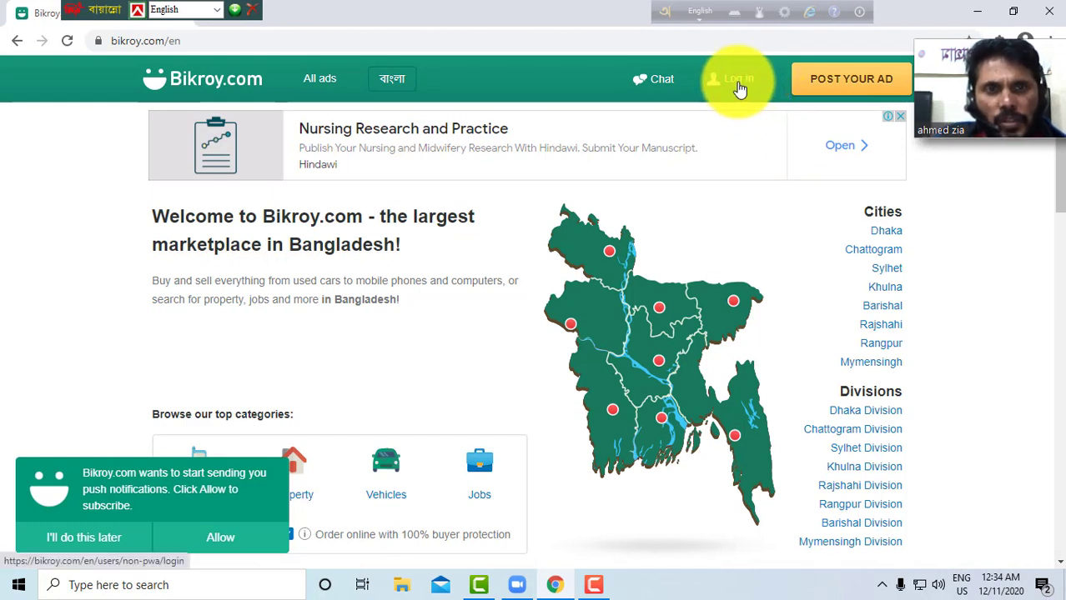
# Start posting an ad, then choose Sign up on the login page to create a new account
pyautogui.click(821, 91)
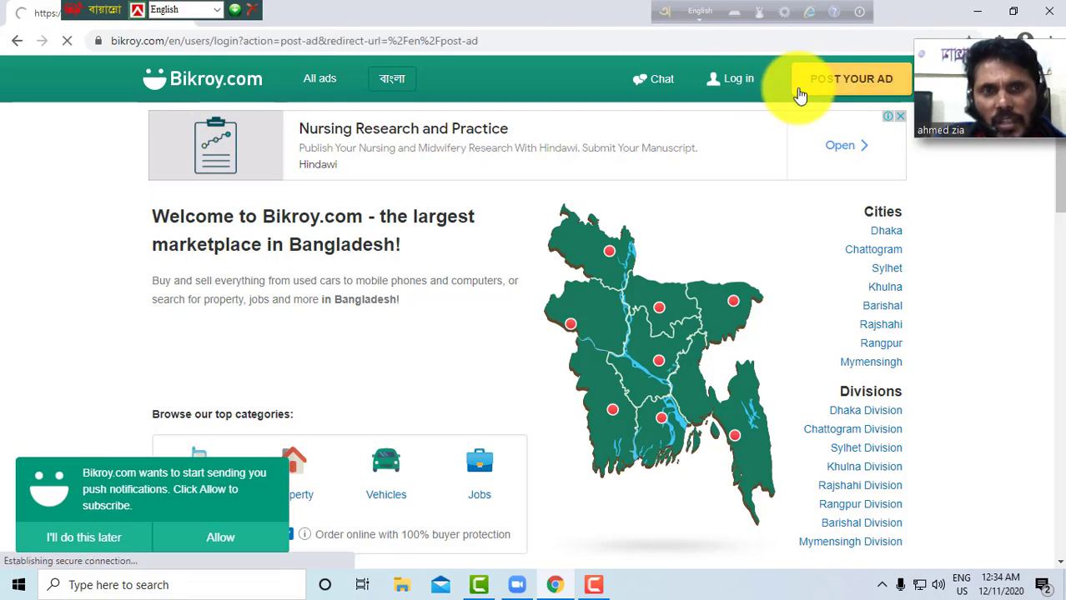
pyautogui.scroll(-2, 801, 350)
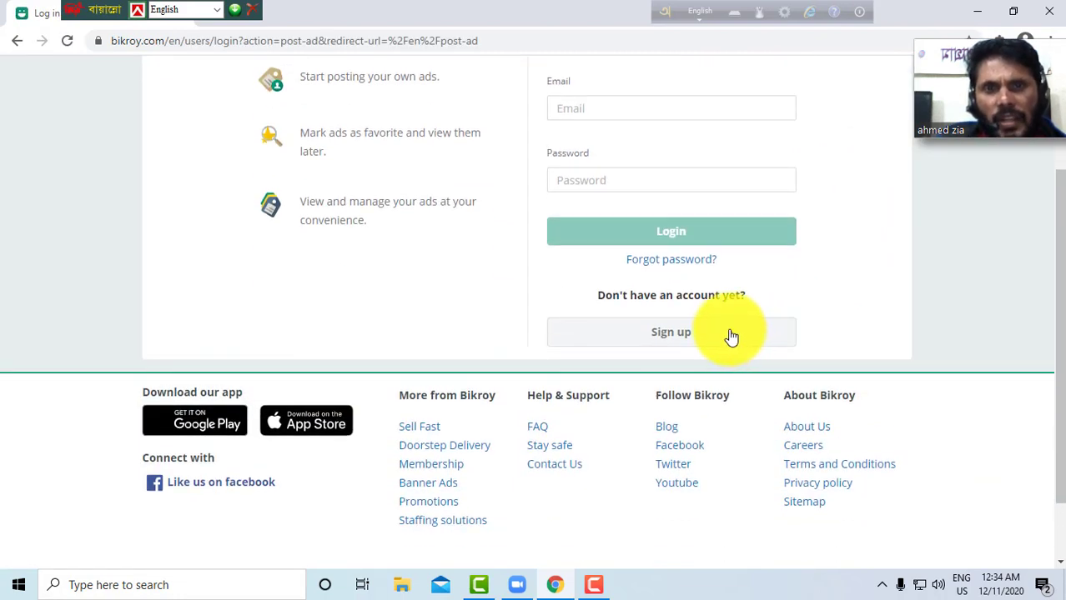
pyautogui.scroll(1, 668, 283)
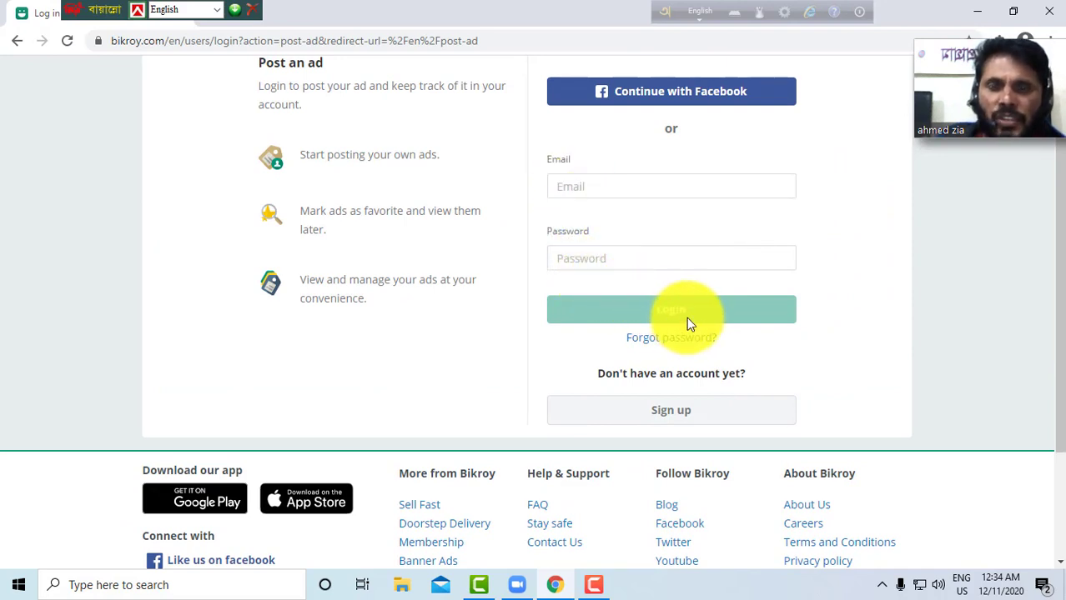
pyautogui.scroll(1, 744, 299)
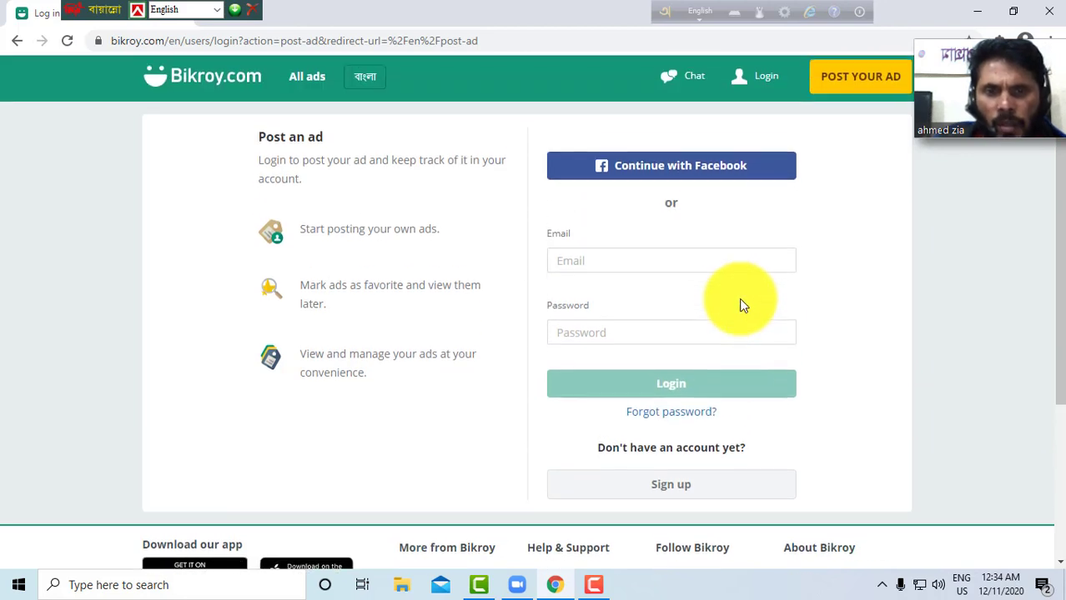
pyautogui.scroll(-1, 742, 322)
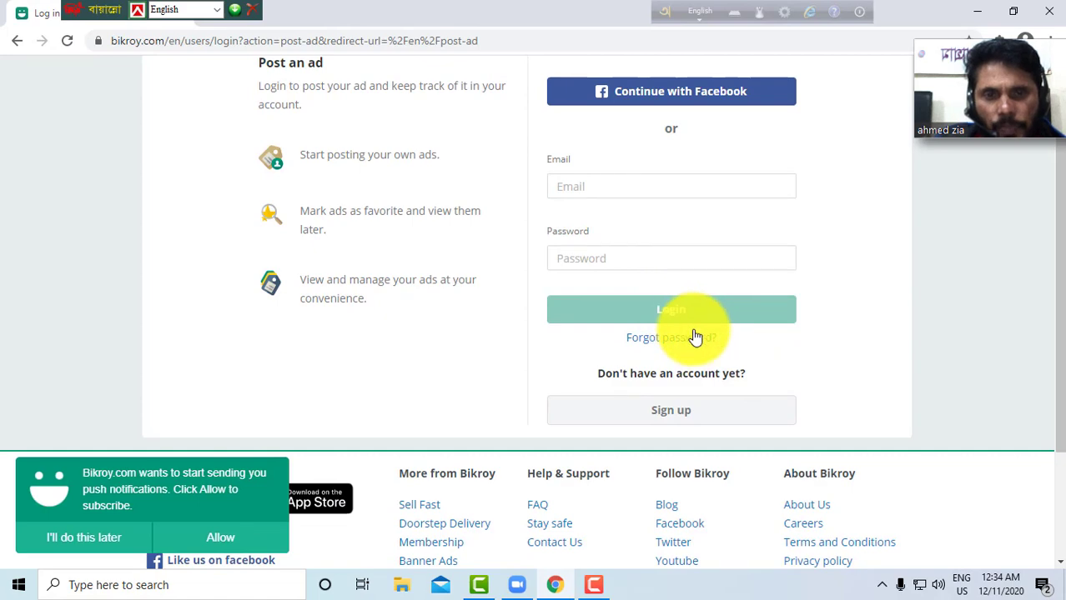
pyautogui.click(672, 414)
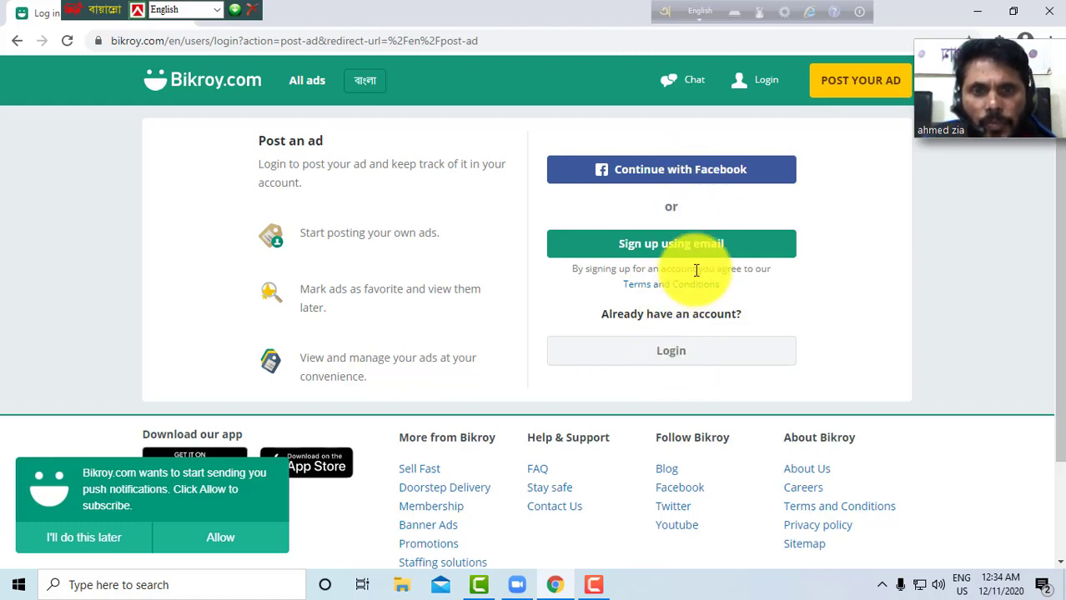
# Open the email sign-up form and fill in the account holder's name and e-mail from saved suggestions
pyautogui.click(670, 251)
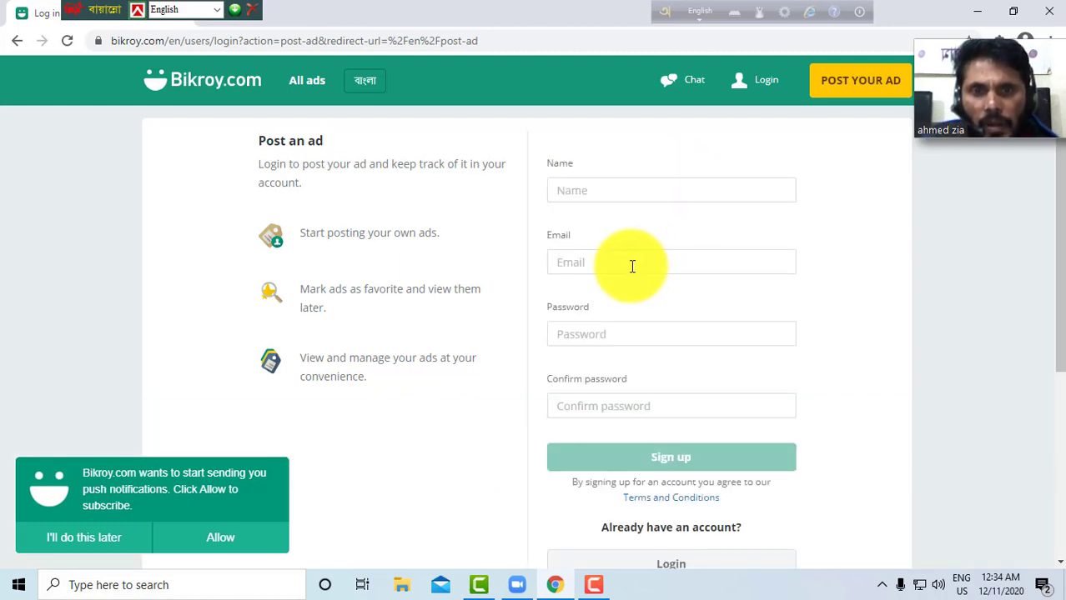
pyautogui.click(594, 186)
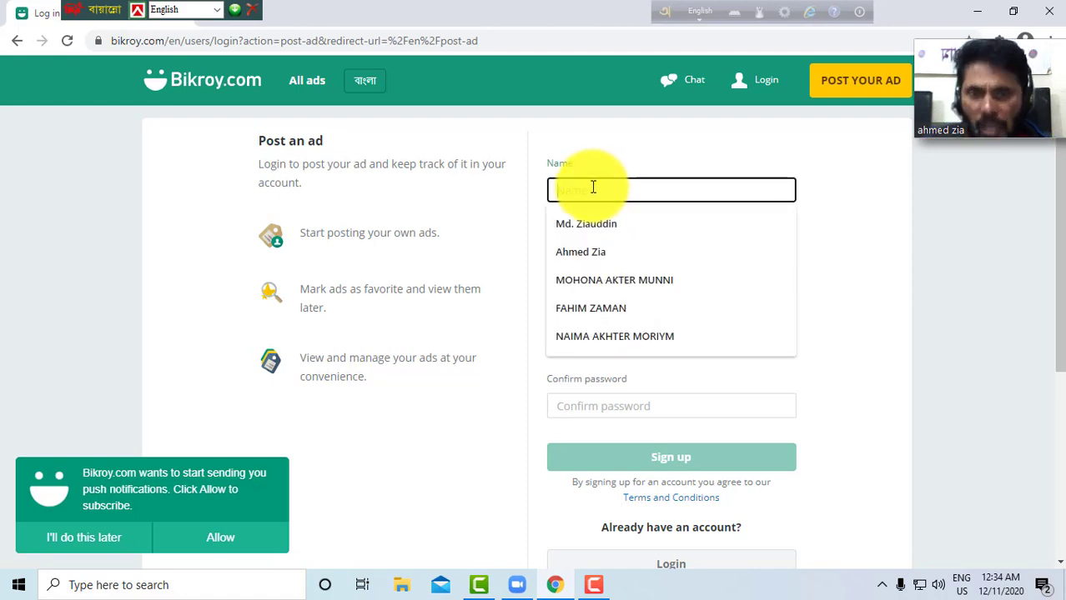
pyautogui.write('A')
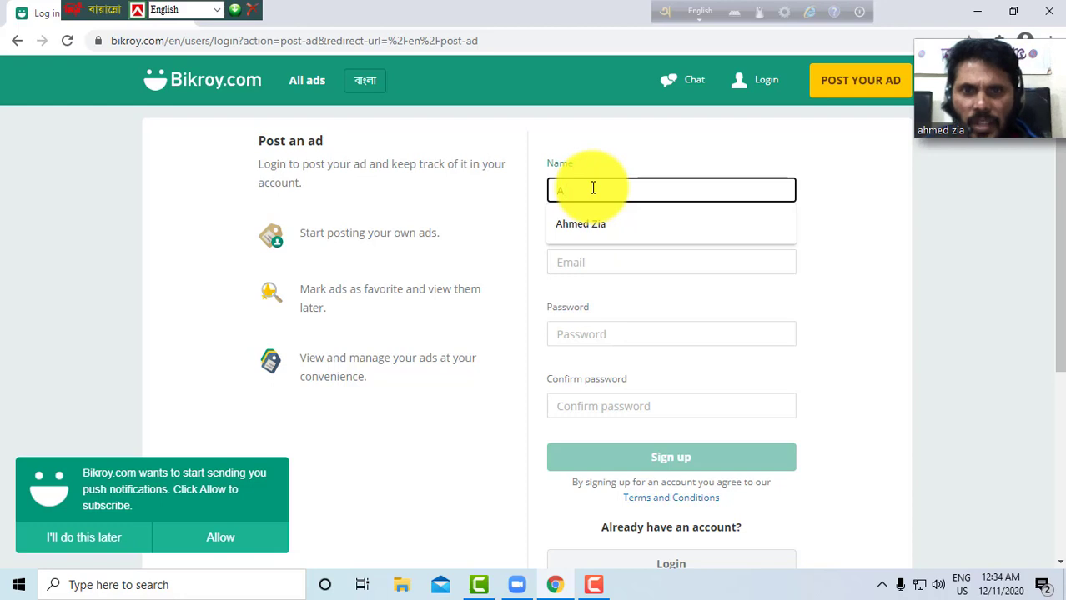
pyautogui.click(579, 224)
pyautogui.click(612, 262)
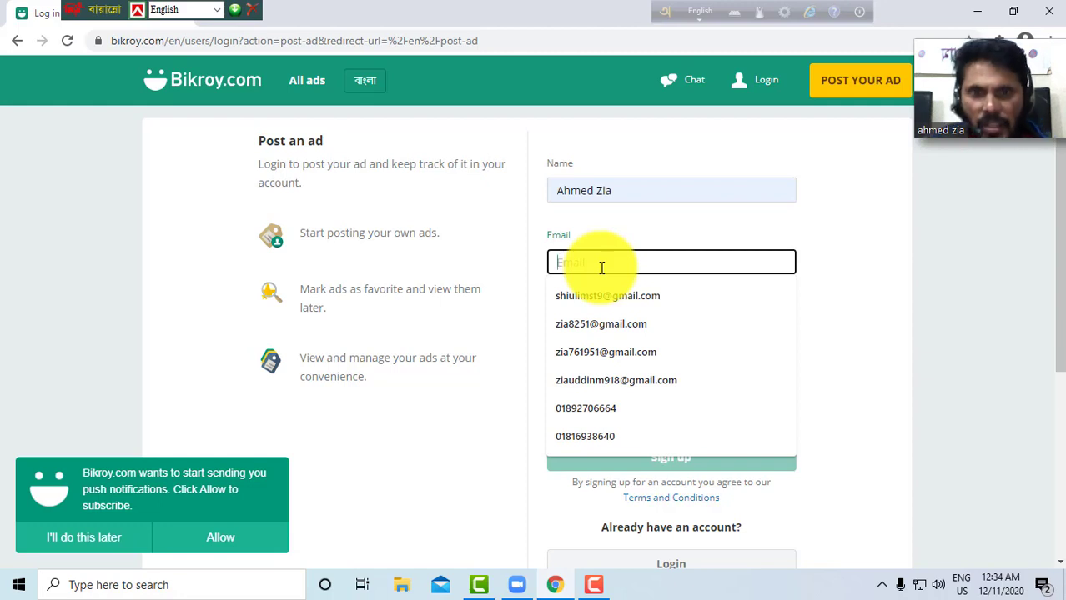
pyautogui.write('zi')
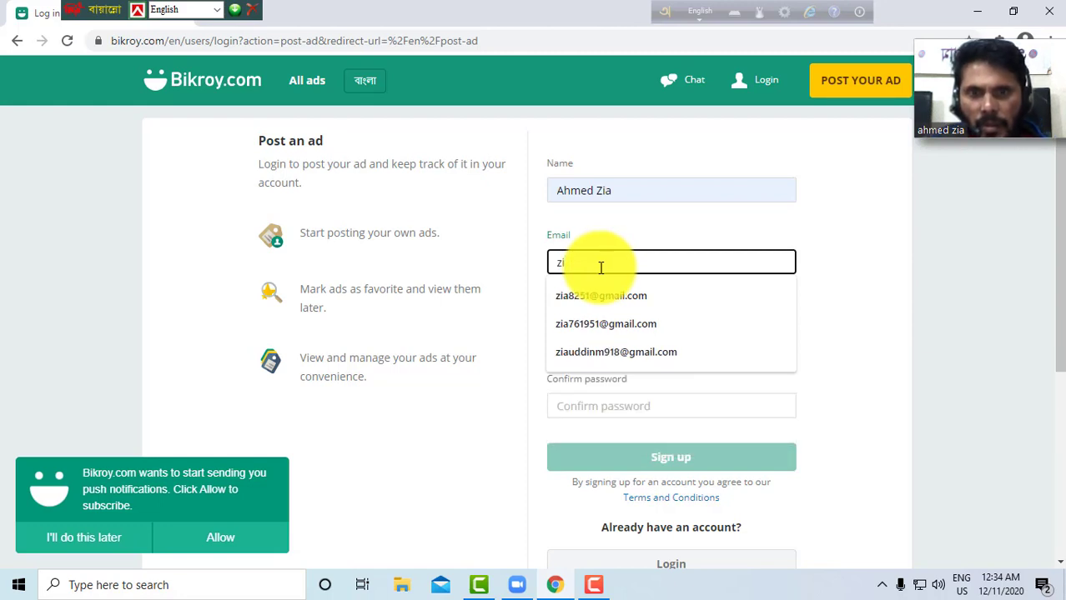
pyautogui.click(597, 295)
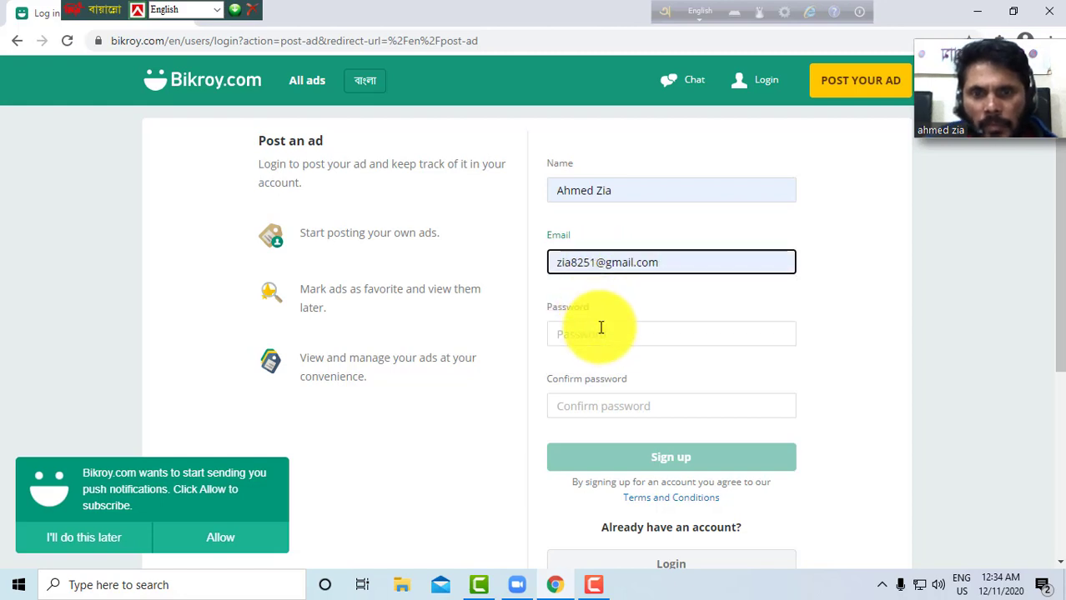
# Enter and confirm the account password, then create the account
pyautogui.click(602, 331)
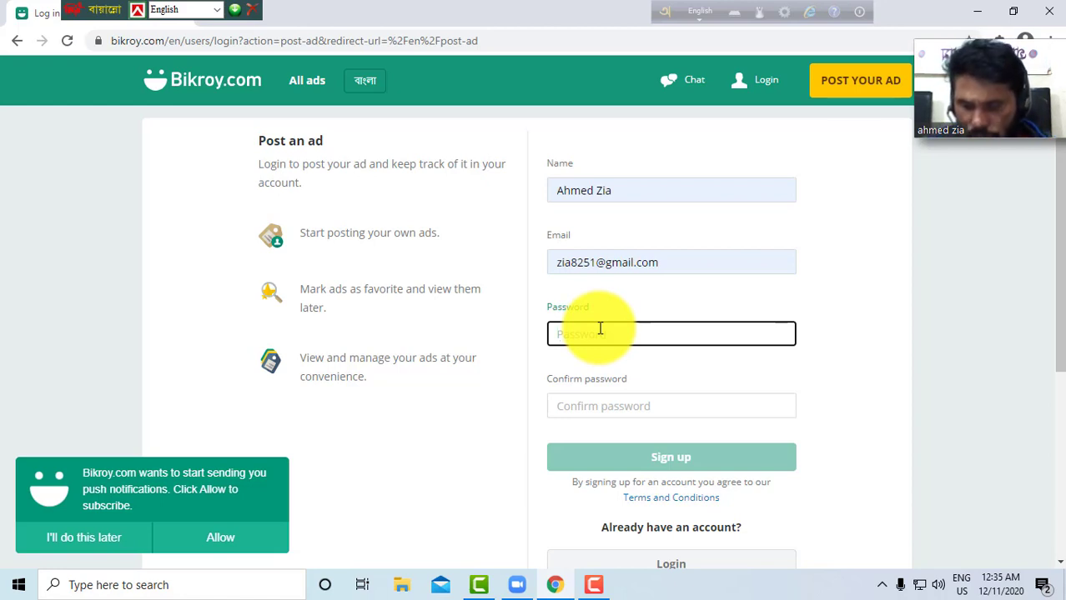
pyautogui.write('•')
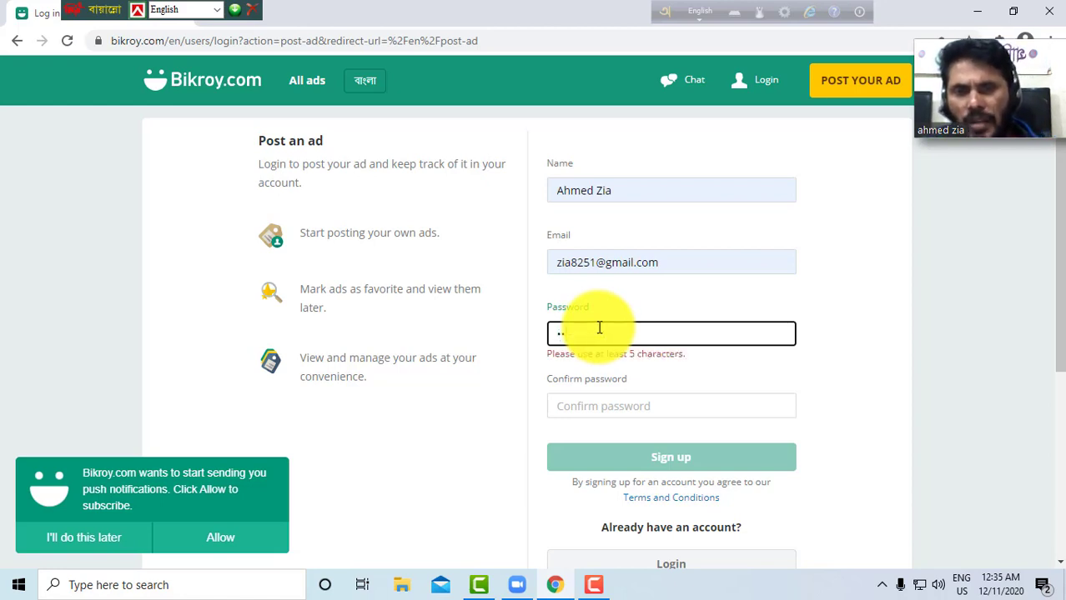
pyautogui.write('•')
pyautogui.press('BackSpace')
pyautogui.press('BackSpace')
pyautogui.write('•')
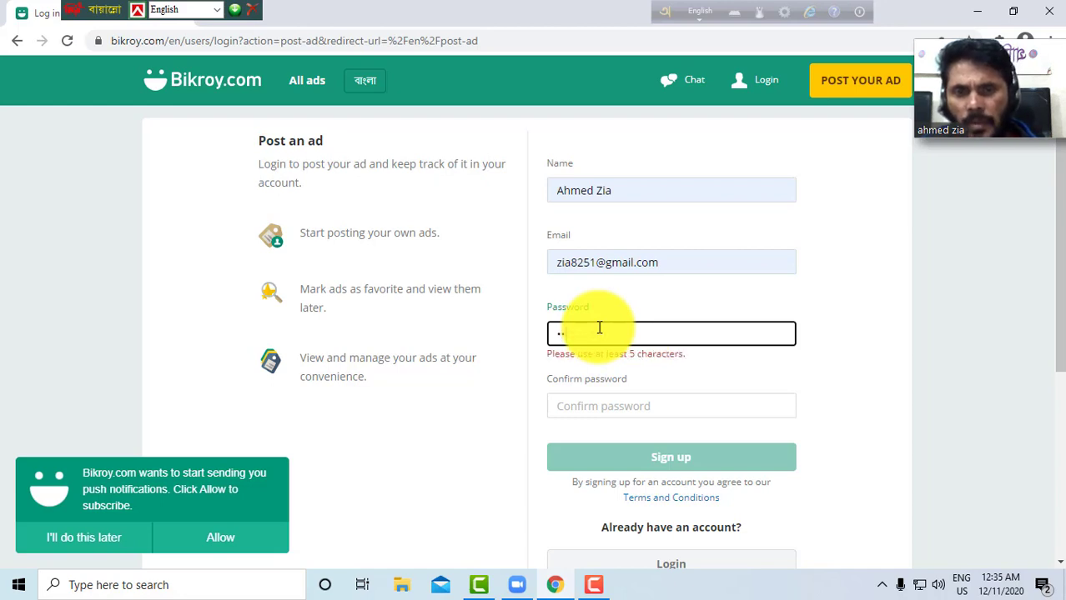
pyautogui.write('••')
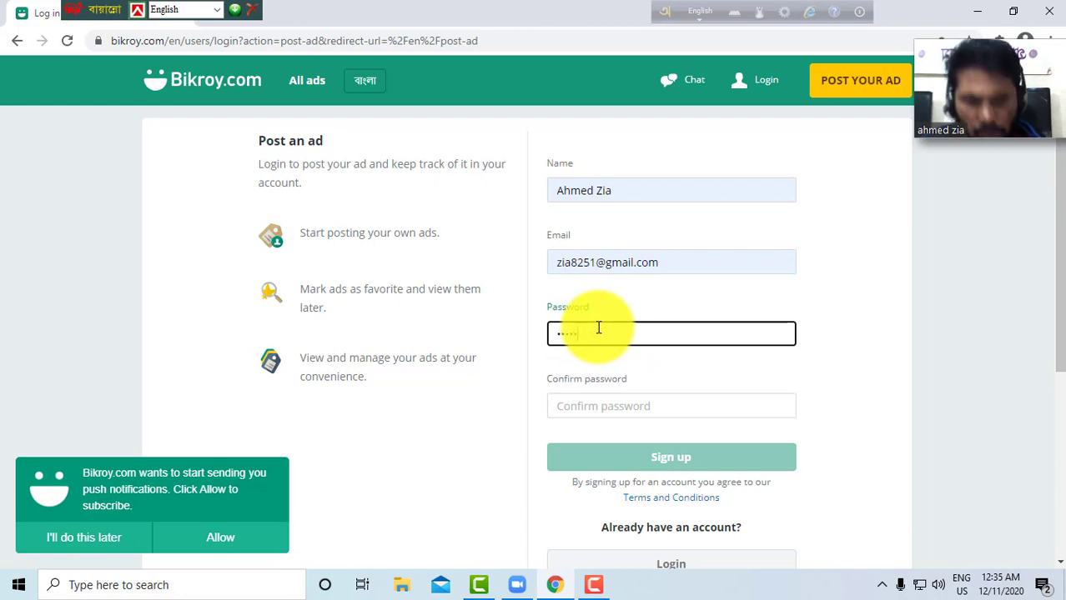
pyautogui.click(586, 408)
pyautogui.write('•')
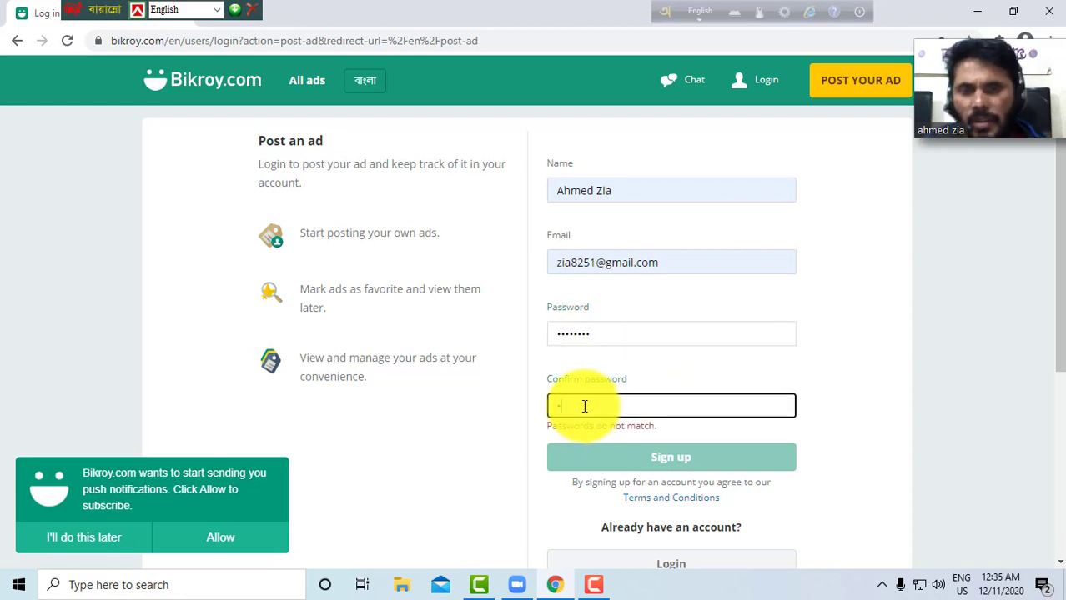
pyautogui.write('•••••••')
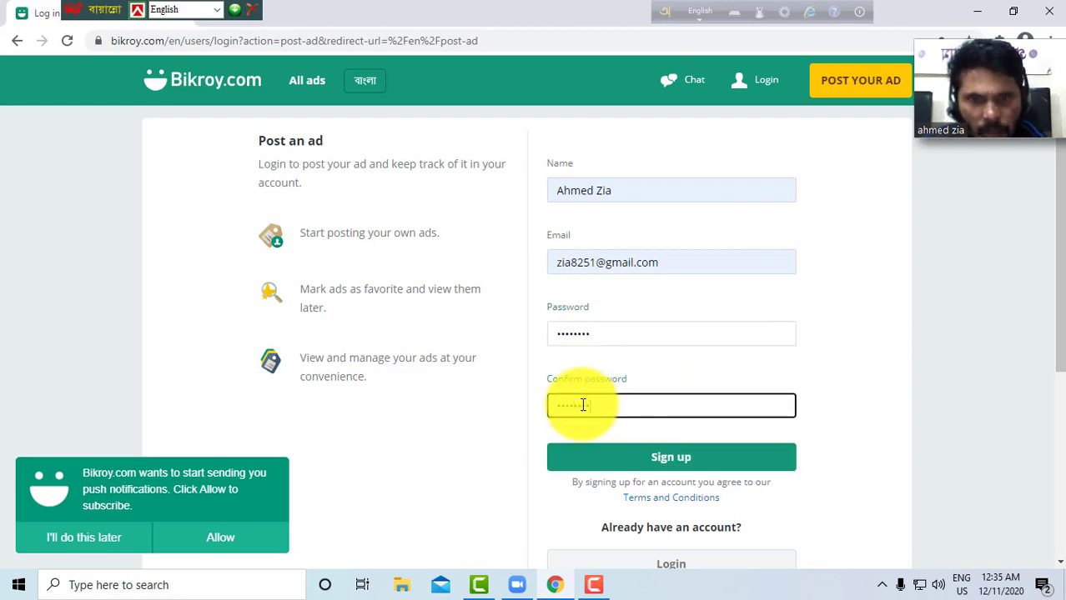
pyautogui.click(696, 461)
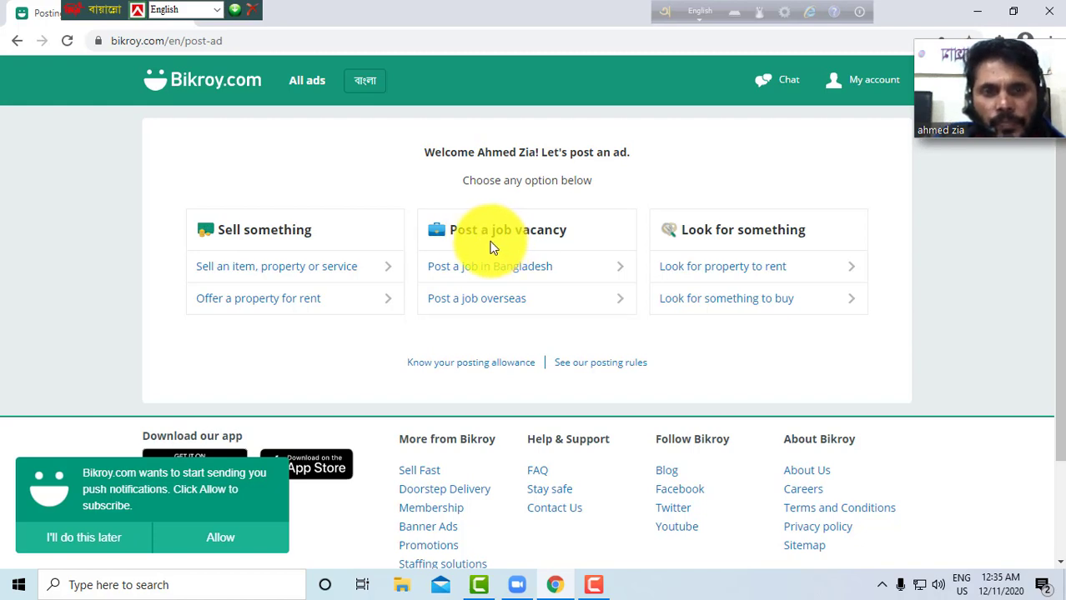
# Choose to sell an item, dismiss the notification prompt, and drill into Electronics > Mobiles
pyautogui.click(283, 271)
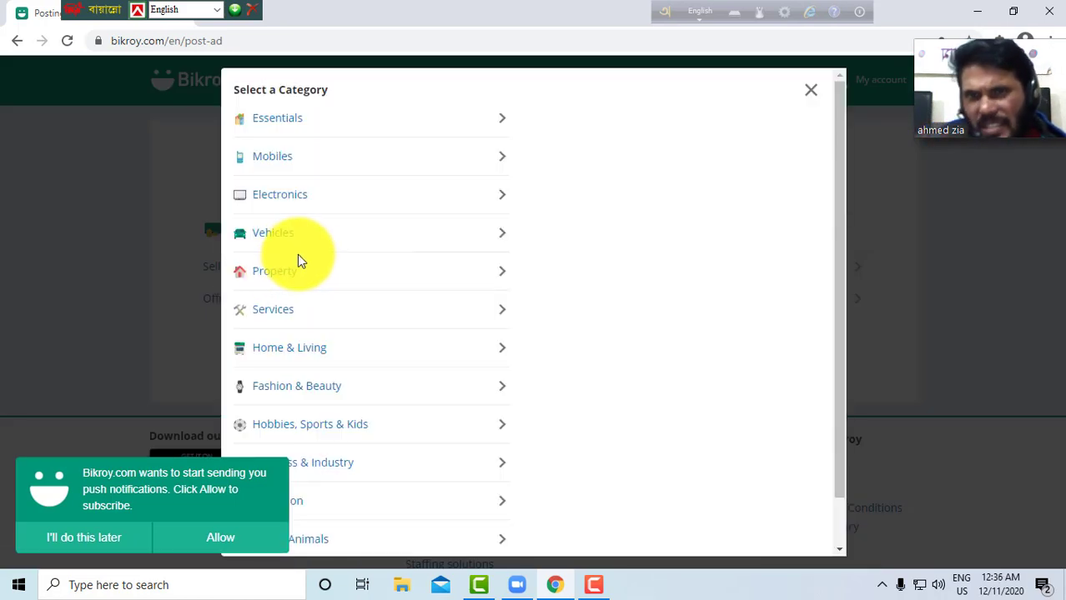
pyautogui.click(105, 540)
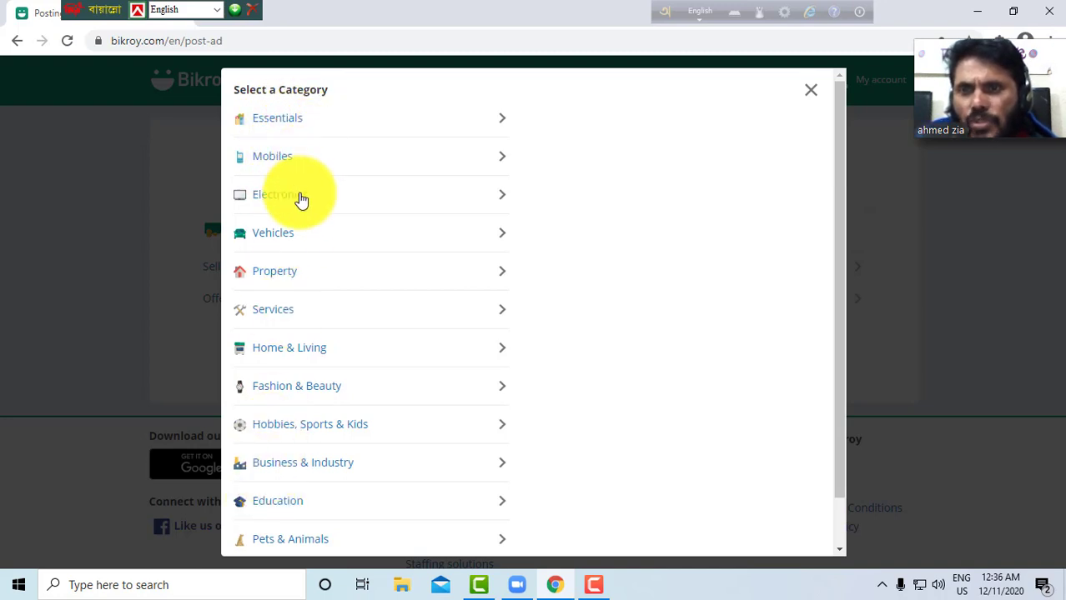
pyautogui.click(500, 197)
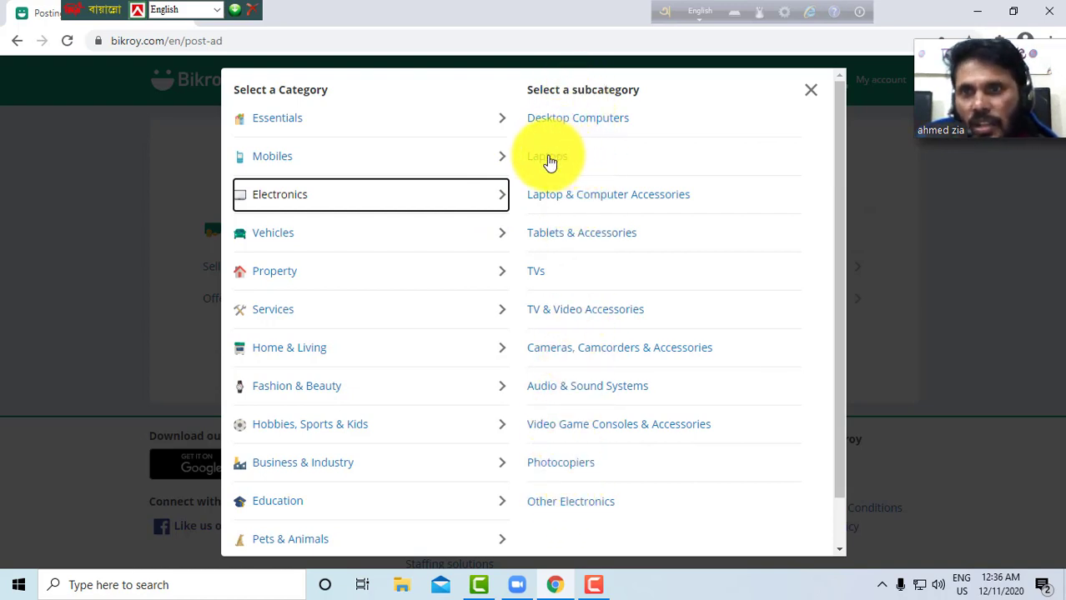
pyautogui.click(308, 166)
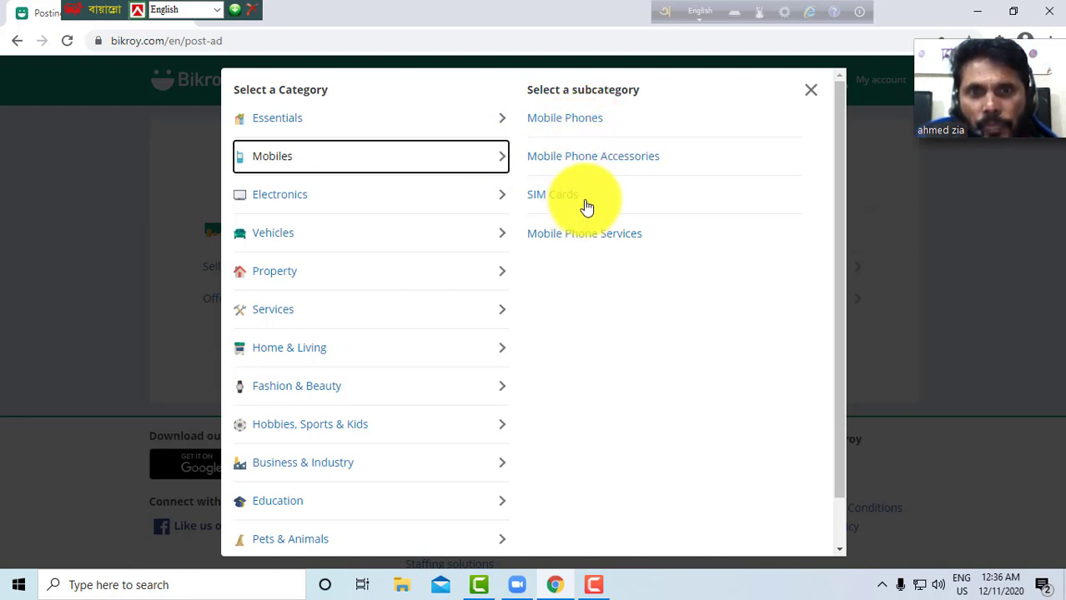
# Categorize the ad as Mobile Phones located in Mirpur, Dhaka
pyautogui.click(557, 125)
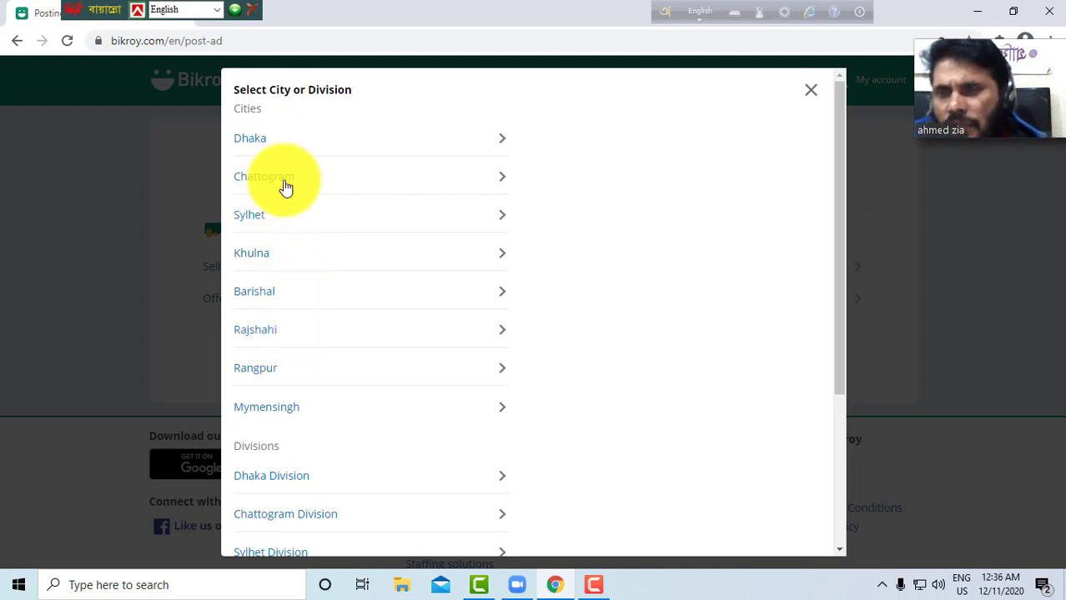
pyautogui.click(506, 146)
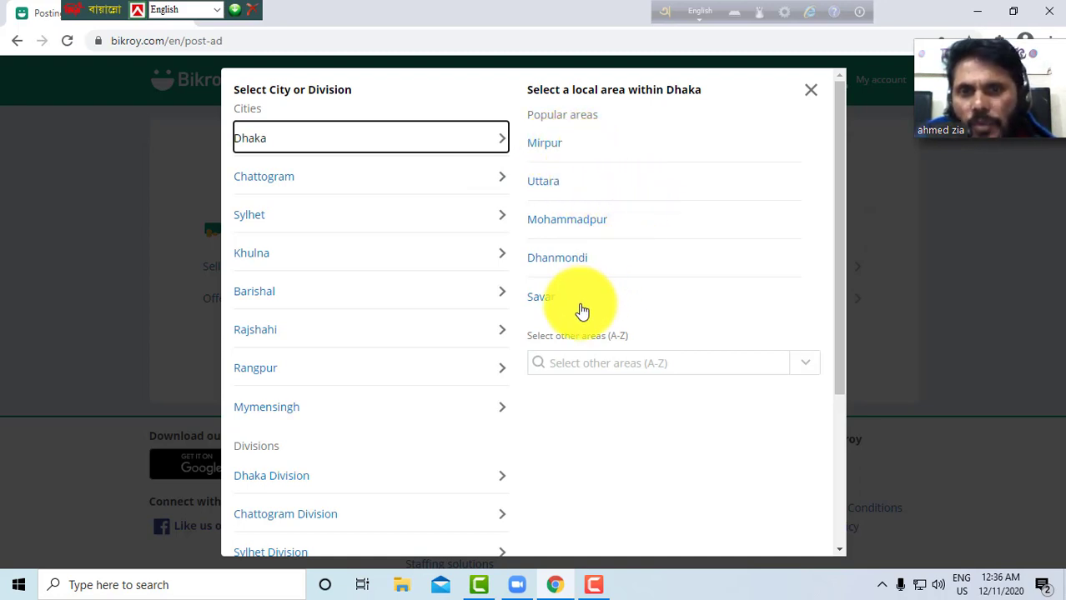
pyautogui.click(546, 150)
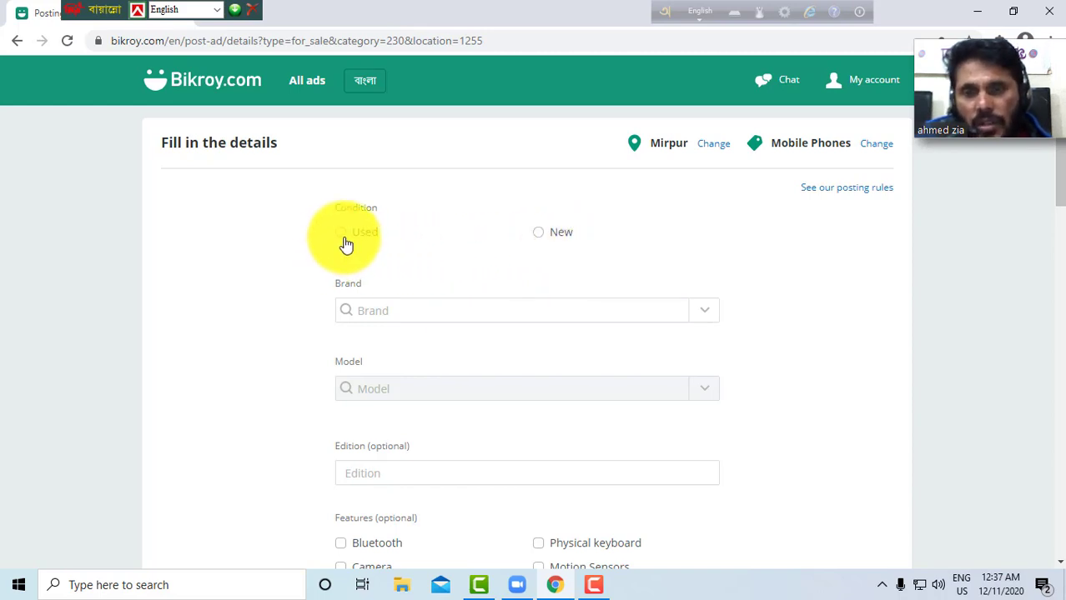
# Set the phone's condition to New and its brand to Nokia
pyautogui.click(538, 238)
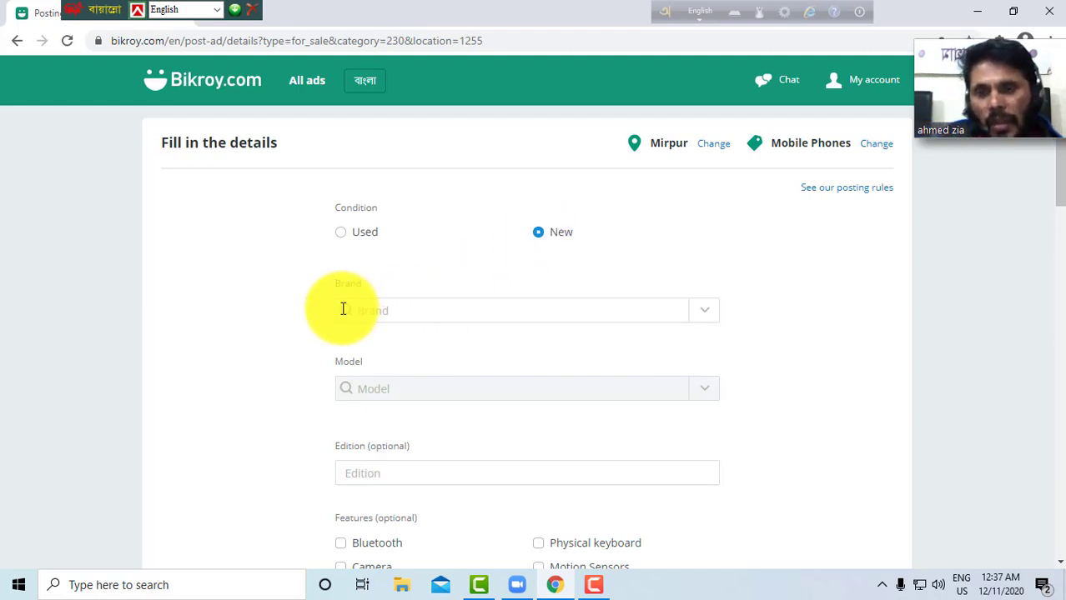
pyautogui.click(708, 321)
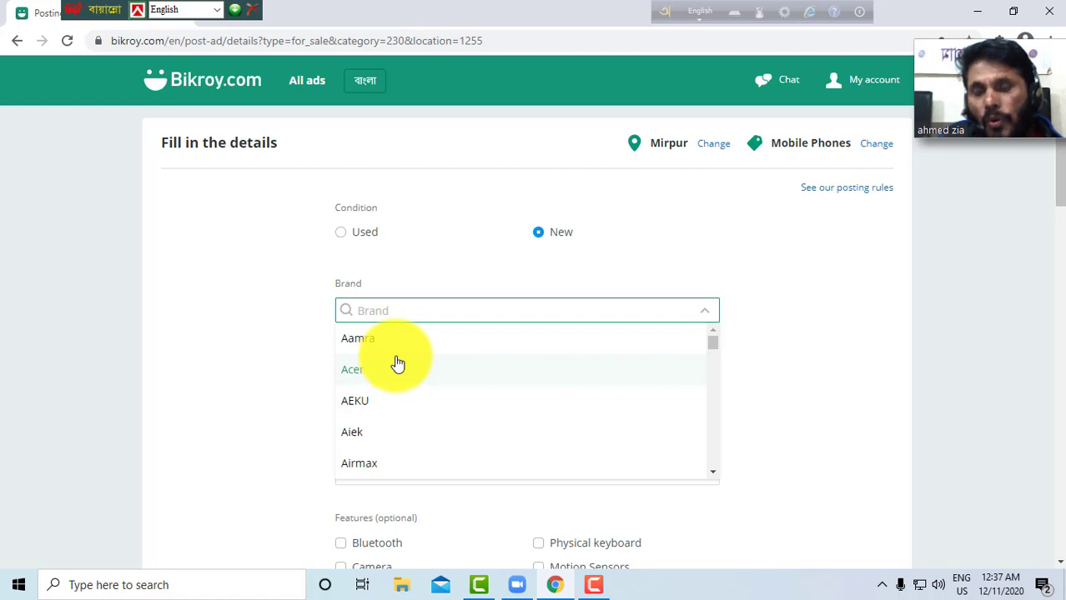
pyautogui.scroll(-5, 388, 363)
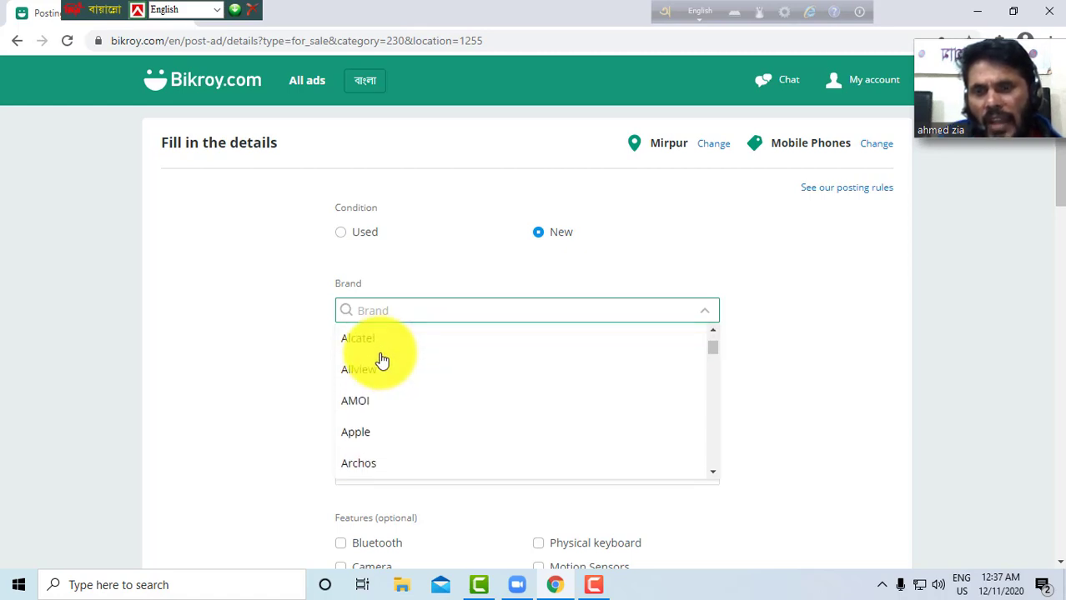
pyautogui.scroll(-8, 382, 360)
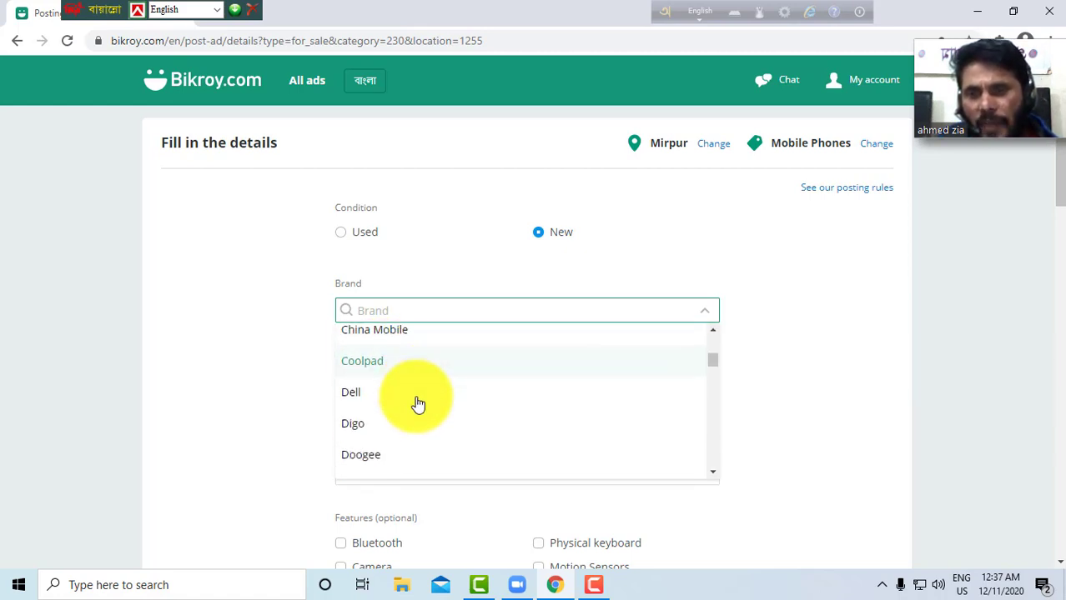
pyautogui.scroll(-10, 417, 404)
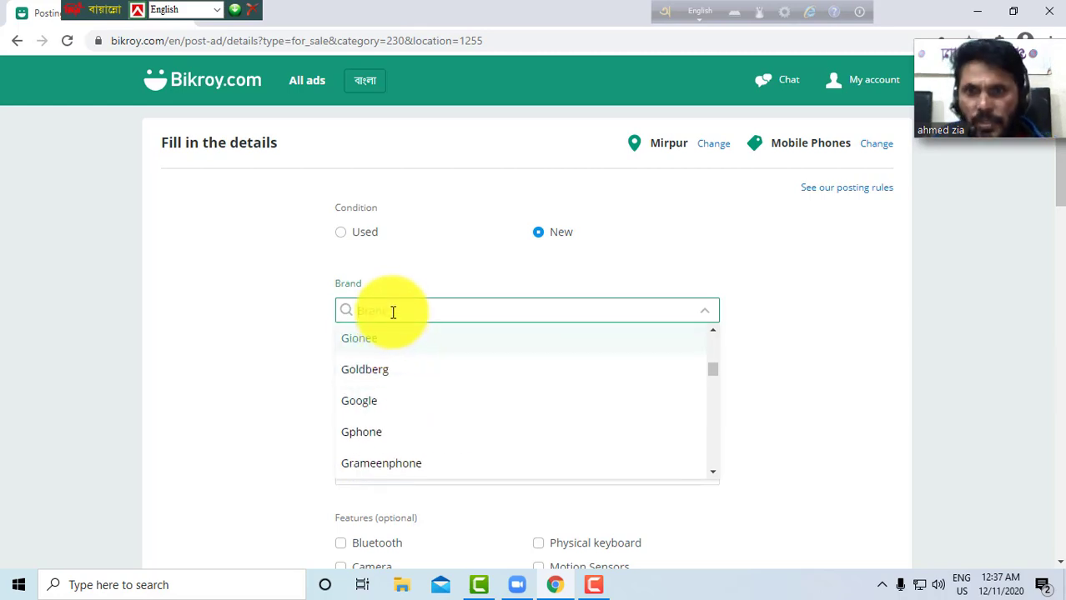
pyautogui.write('k')
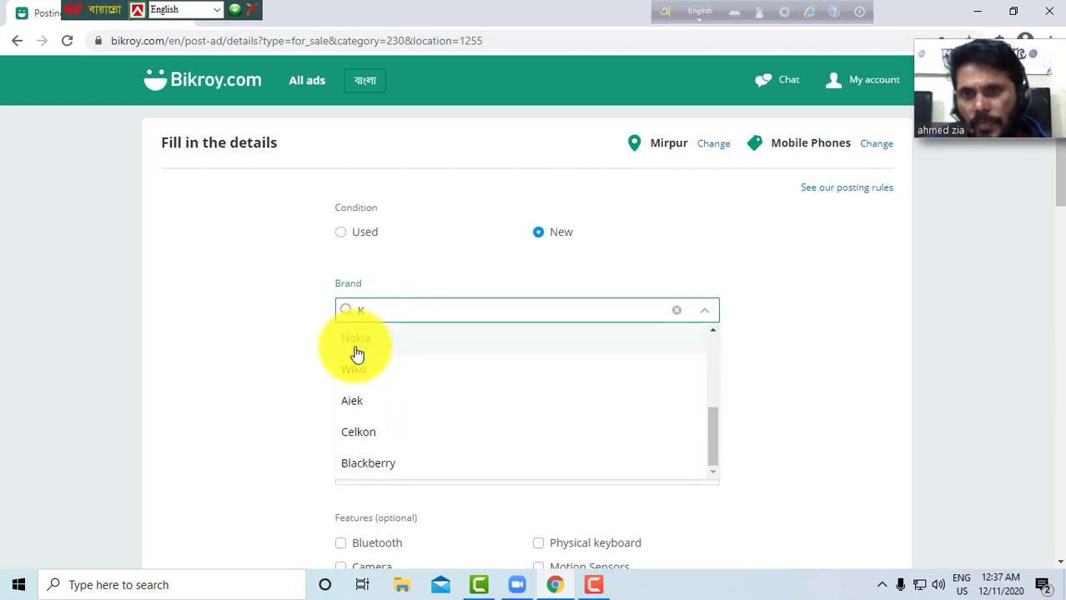
pyautogui.click(355, 343)
# Choose 1 Plus as the Nokia model
pyautogui.scroll(-1, 481, 395)
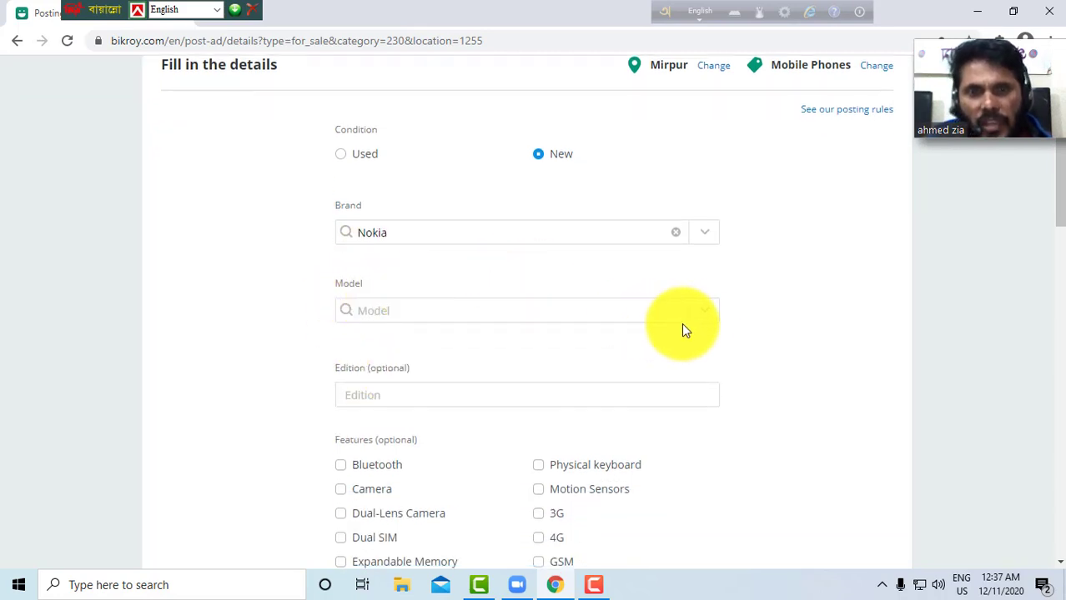
pyautogui.click(704, 321)
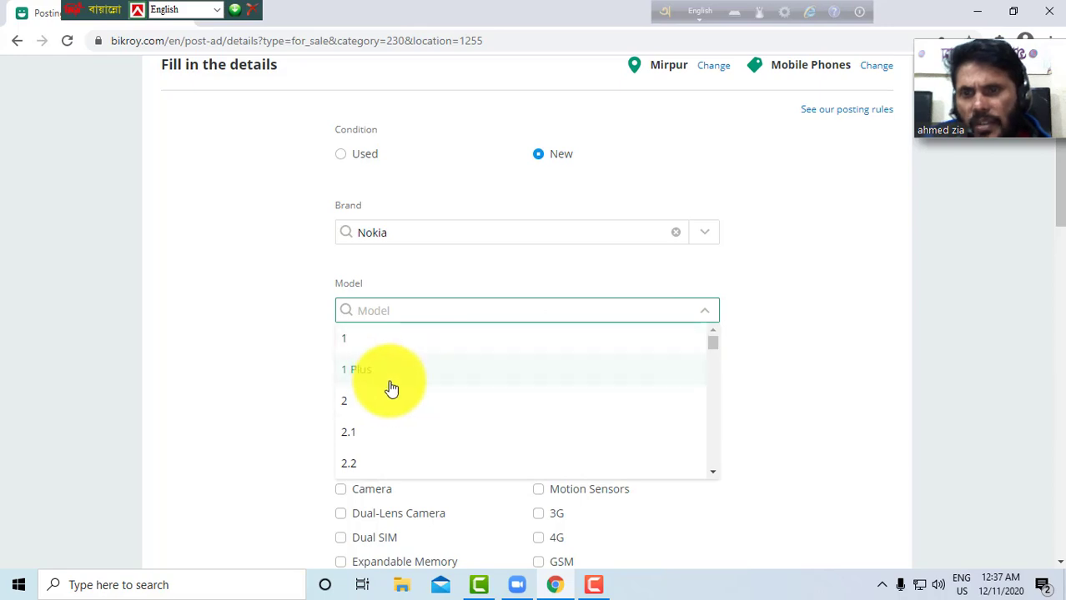
pyautogui.scroll(-6, 388, 405)
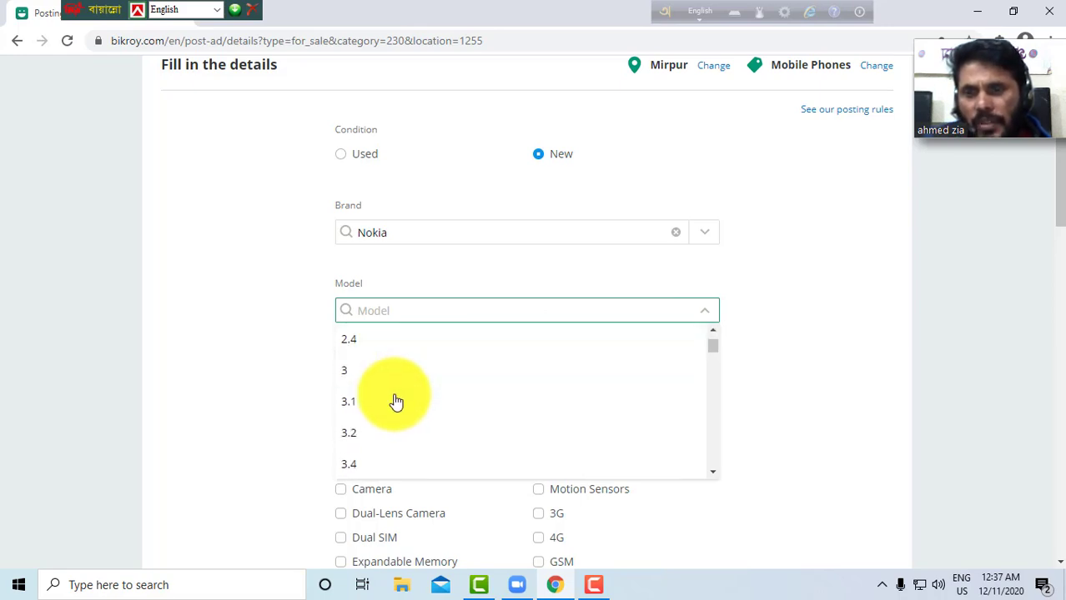
pyautogui.scroll(-1, 399, 406)
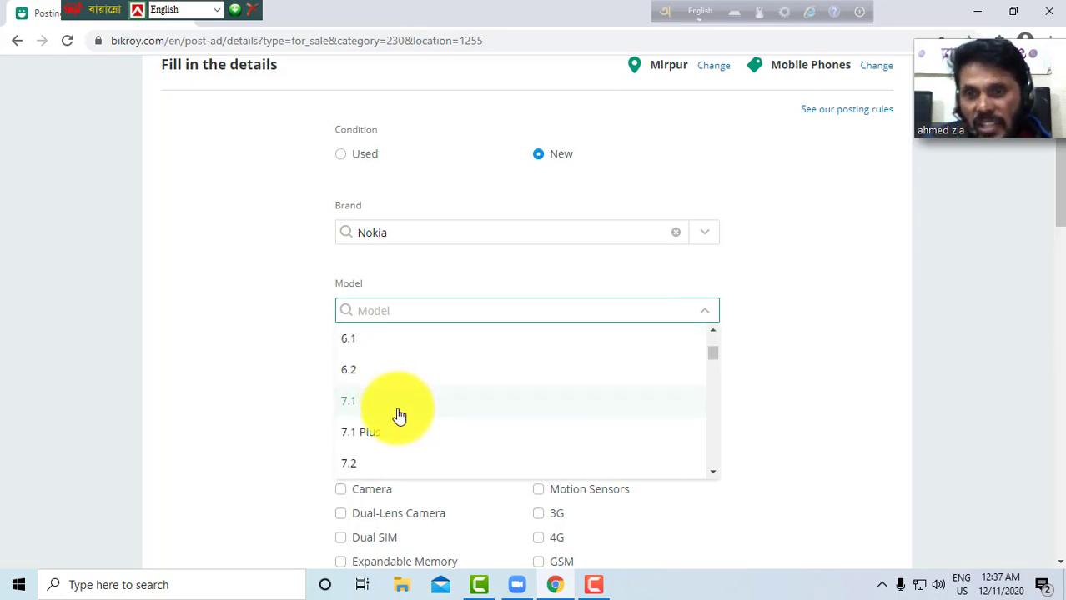
pyautogui.scroll(7, 398, 415)
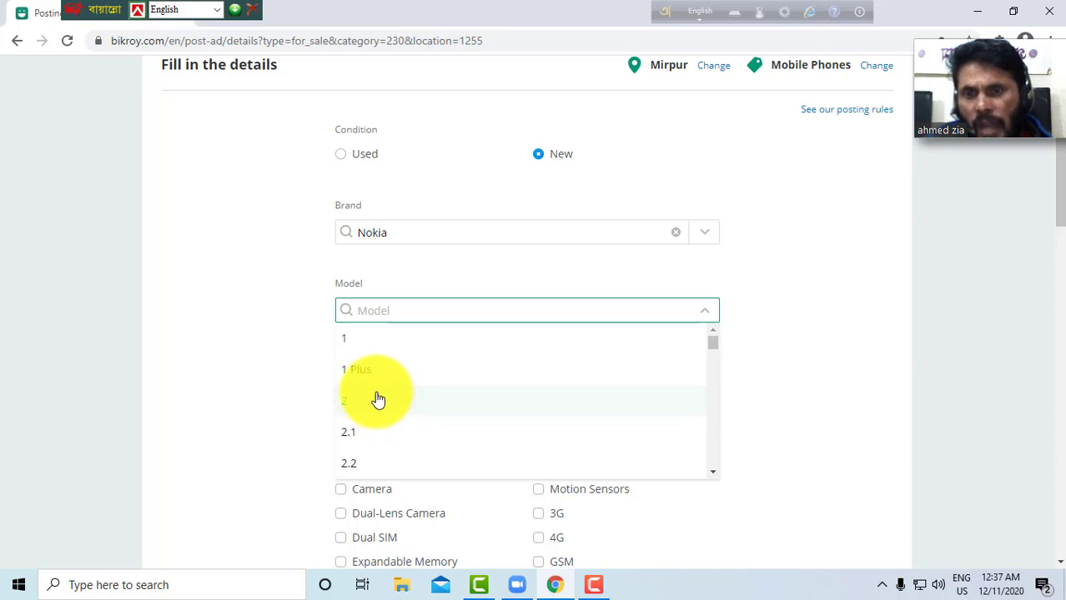
pyautogui.click(363, 382)
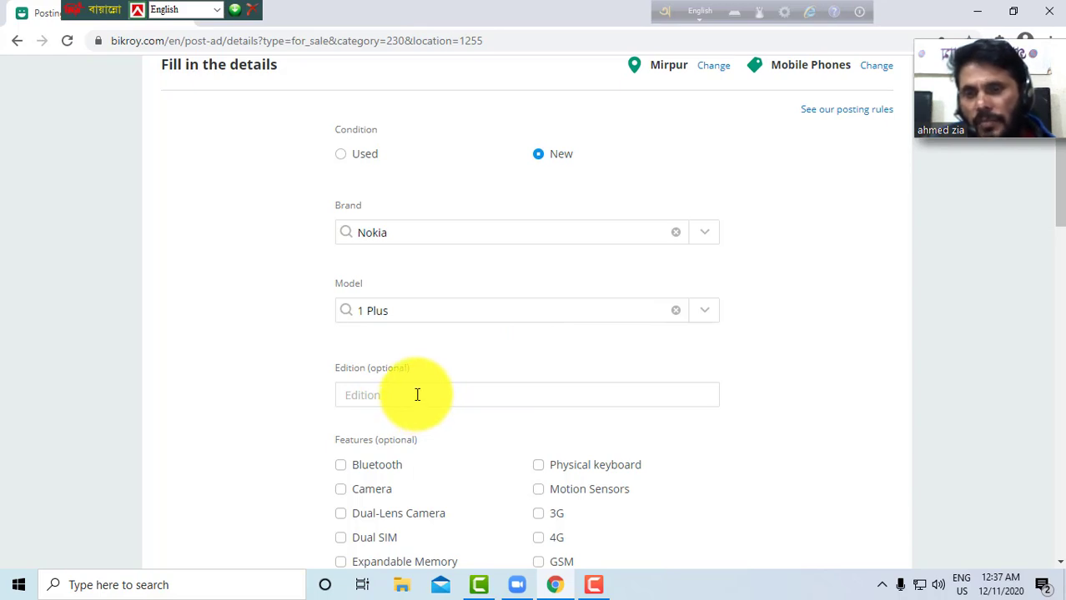
# Set edition Better and tick Bluetooth, Camera, Dual-Lens Camera and Dual SIM features
pyautogui.click(417, 394)
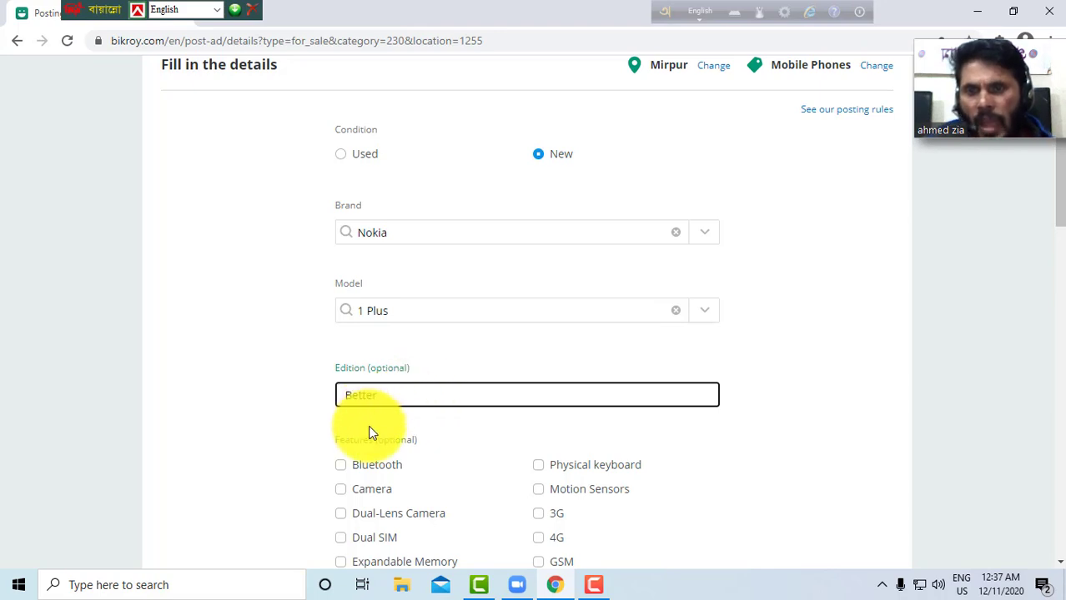
pyautogui.scroll(-2, 375, 417)
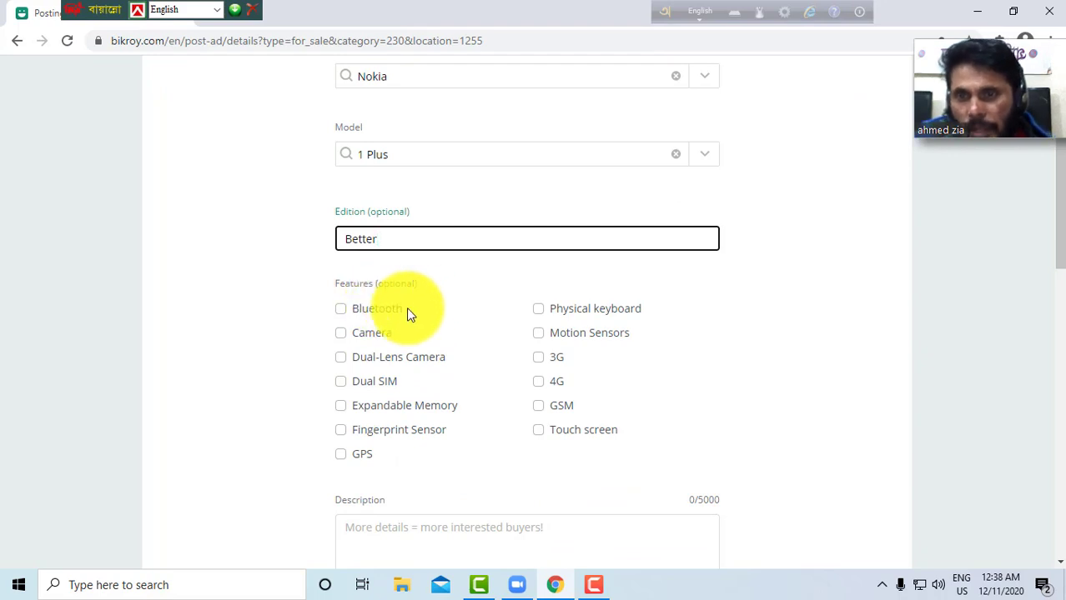
pyautogui.click(345, 314)
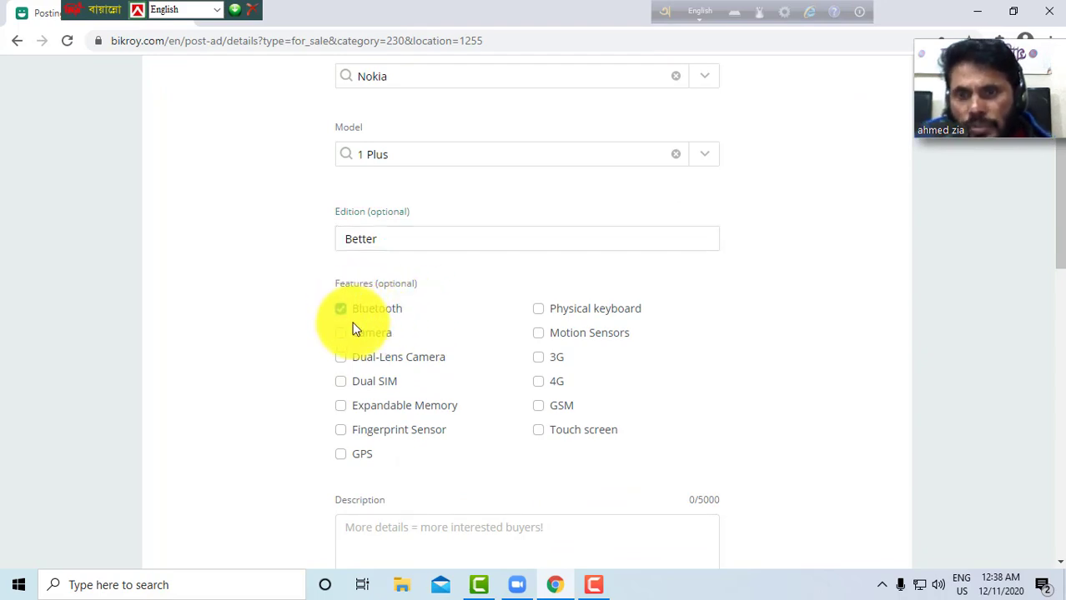
pyautogui.click(342, 335)
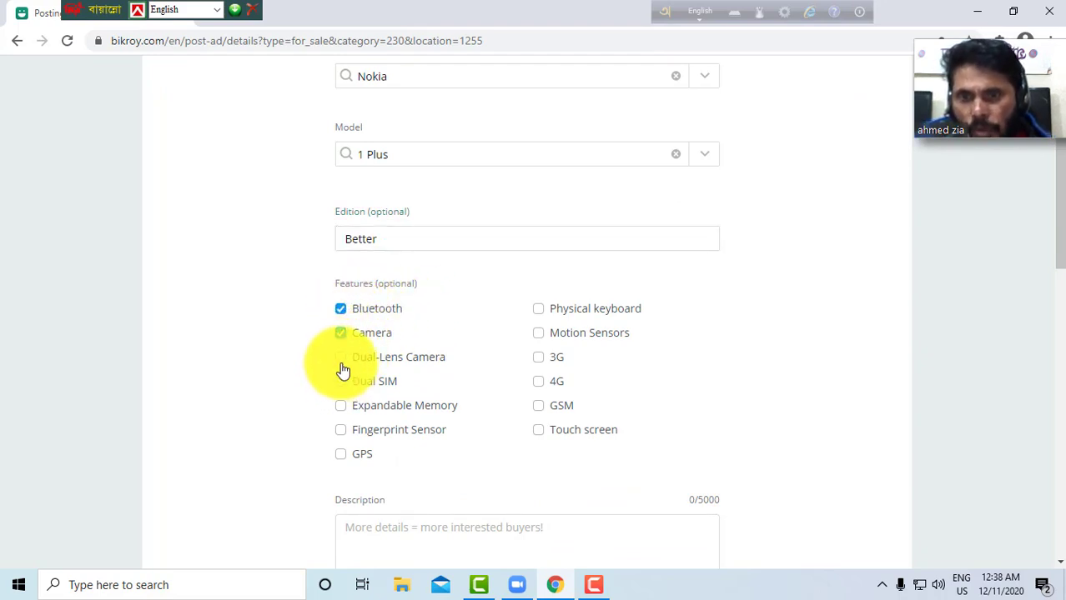
pyautogui.click(342, 362)
pyautogui.click(342, 387)
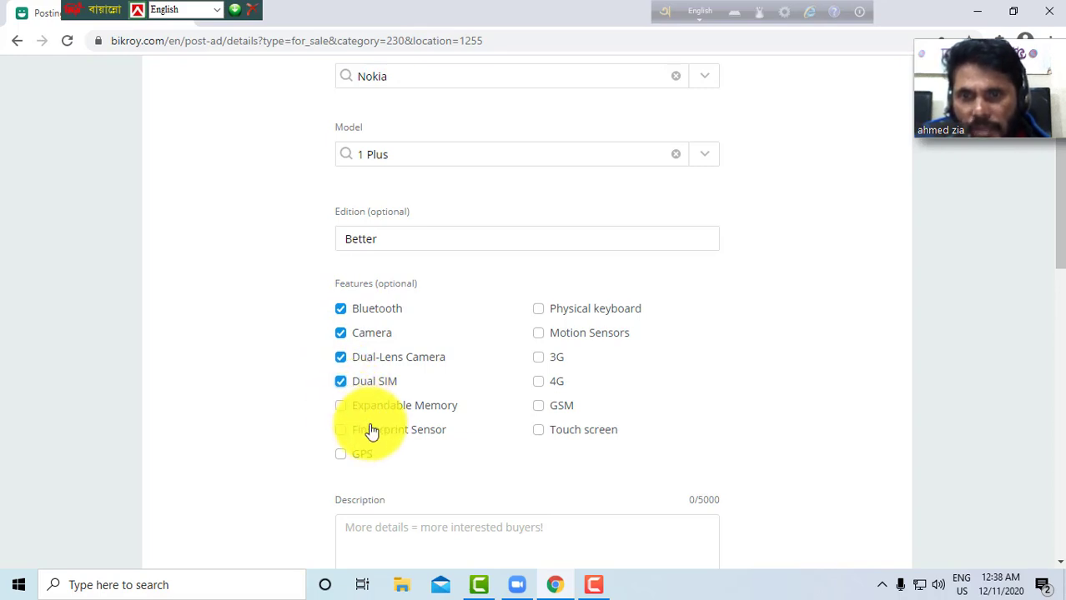
# Tick Motion Sensors, Physical keyboard, 4G, Touch screen, Fingerprint Sensor and GPS features
pyautogui.click(542, 336)
pyautogui.click(539, 311)
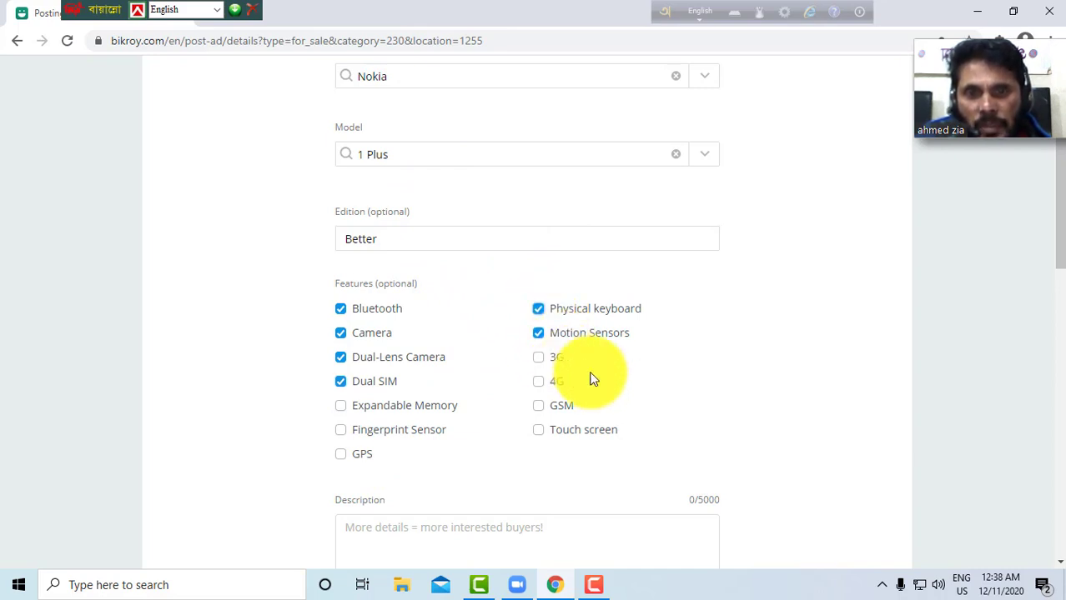
pyautogui.click(539, 382)
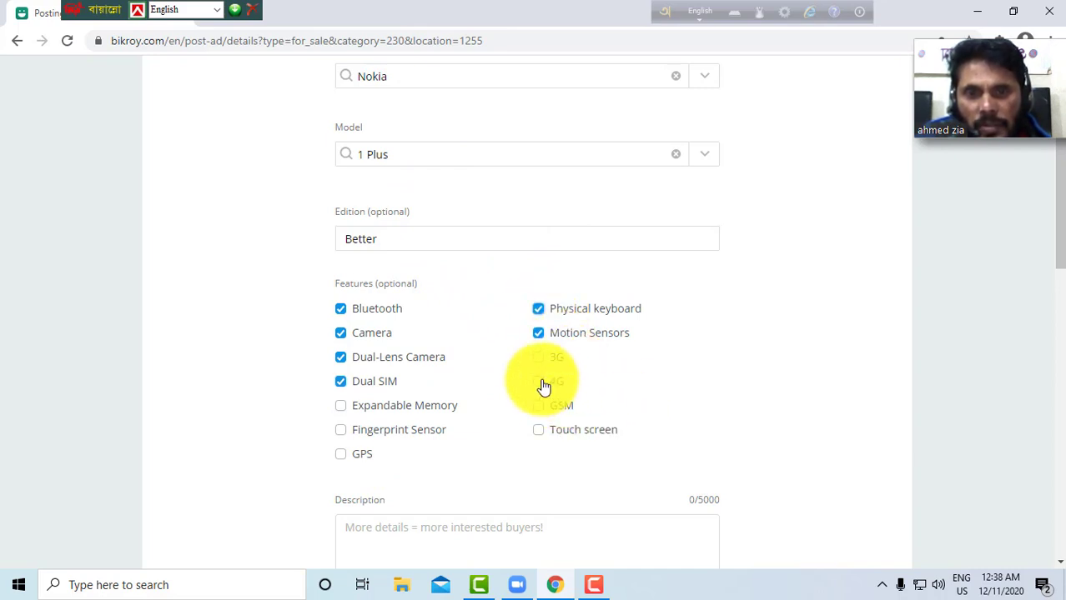
pyautogui.click(545, 437)
pyautogui.click(344, 432)
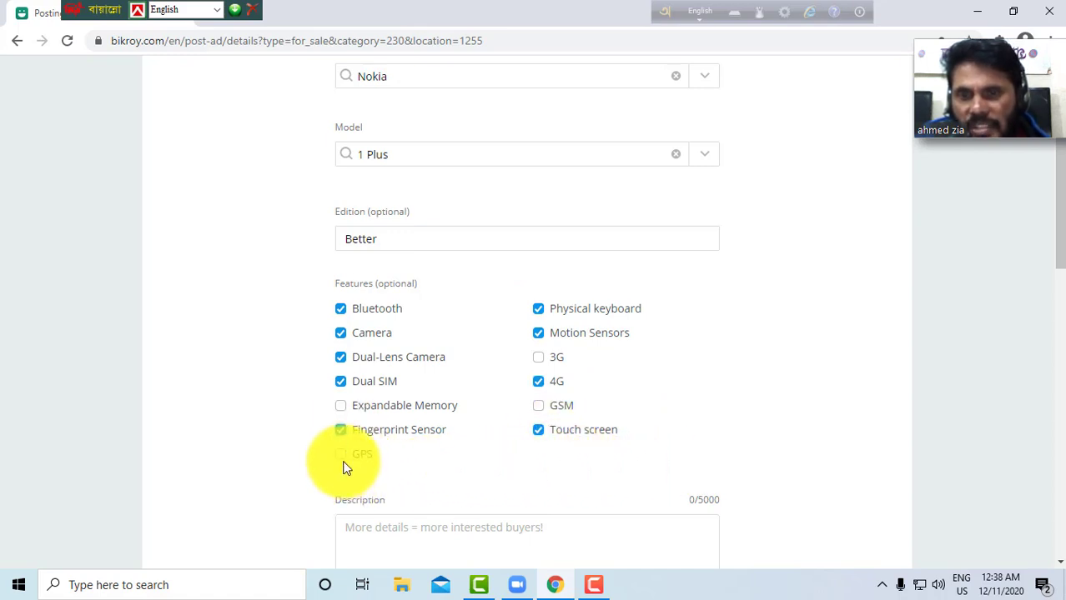
pyautogui.click(342, 457)
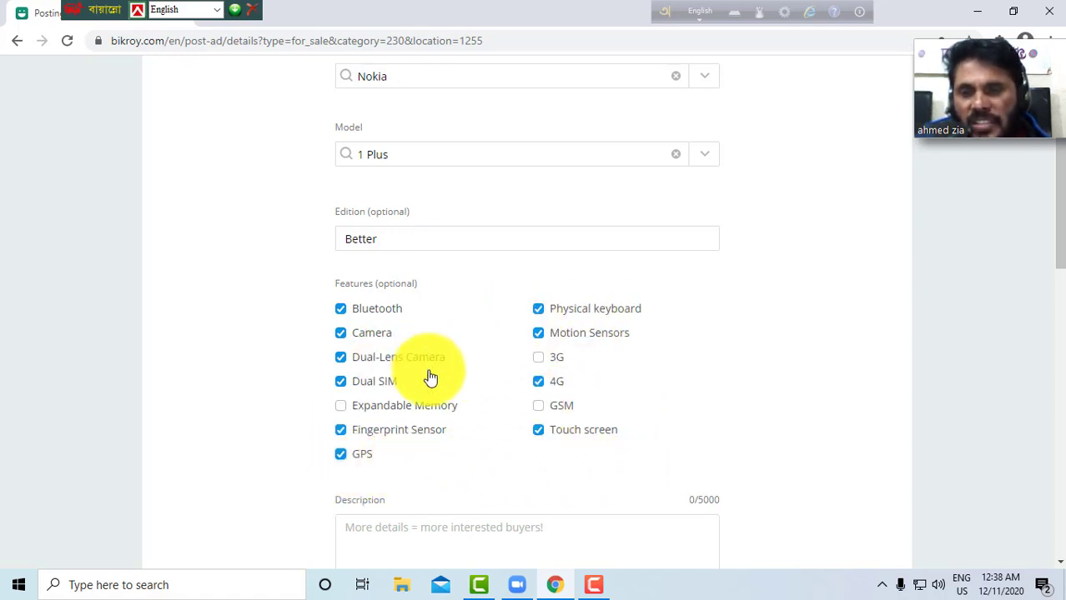
pyautogui.scroll(-3, 566, 397)
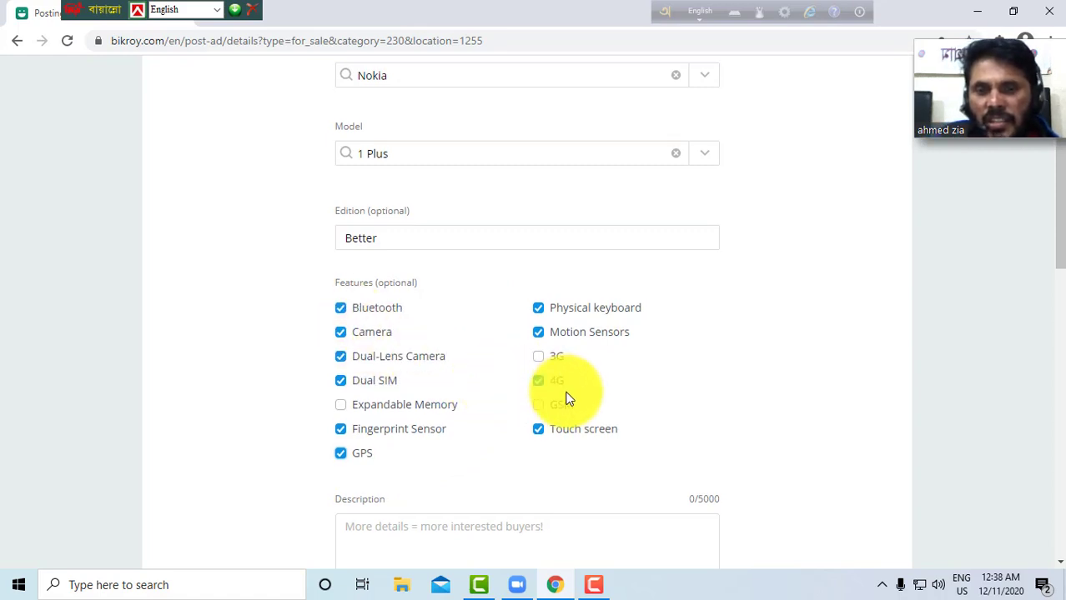
pyautogui.scroll(1, 419, 355)
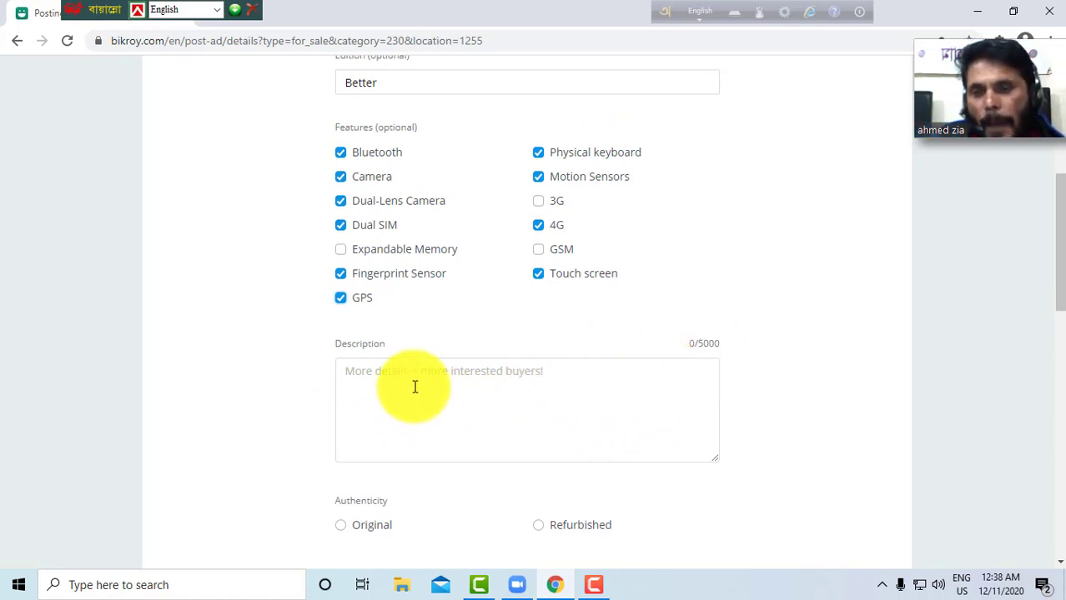
# Type a Bengali description beginning 'আমার মোবা…' calling the phone brand new
pyautogui.click(443, 387)
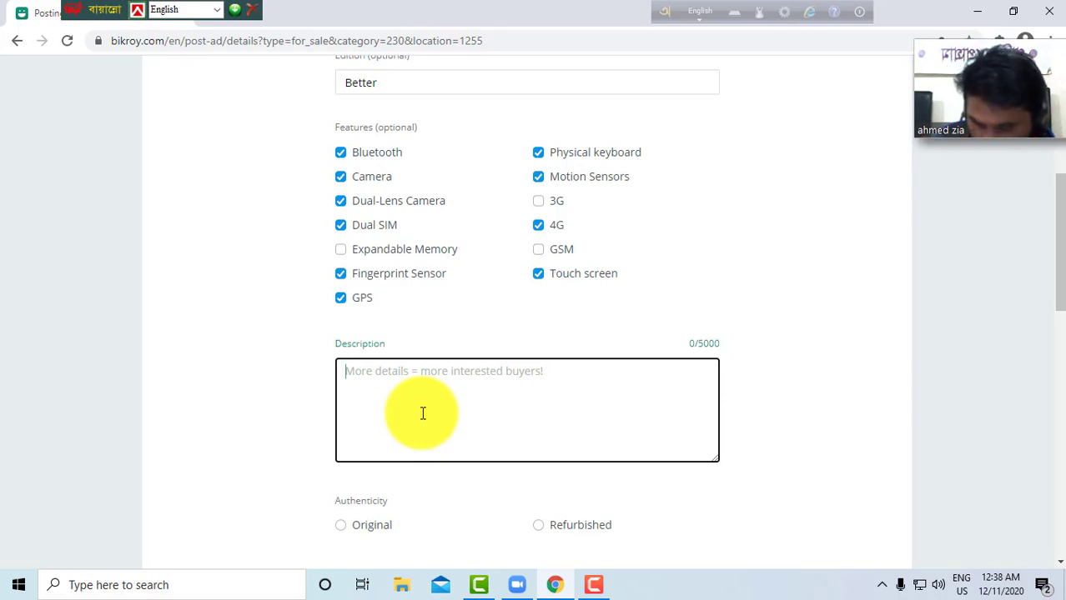
pyautogui.write('কাকা')
pyautogui.press('BackSpace')
pyautogui.press('BackSpace')
pyautogui.press('BackSpace')
pyautogui.press('BackSpace')
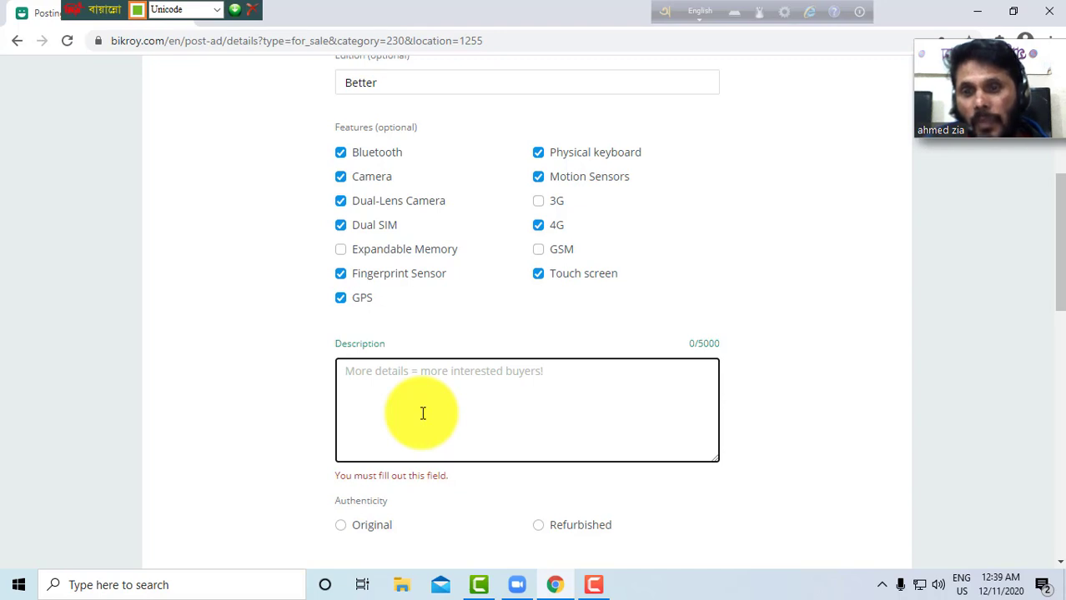
pyautogui.write('আমার আমা')
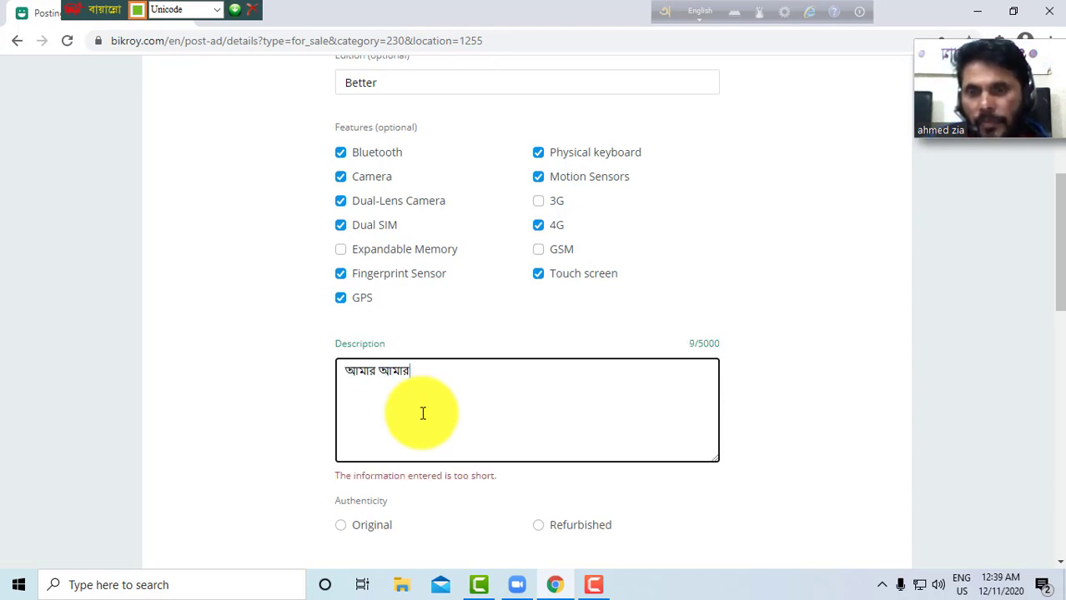
pyautogui.write('র মোবা')
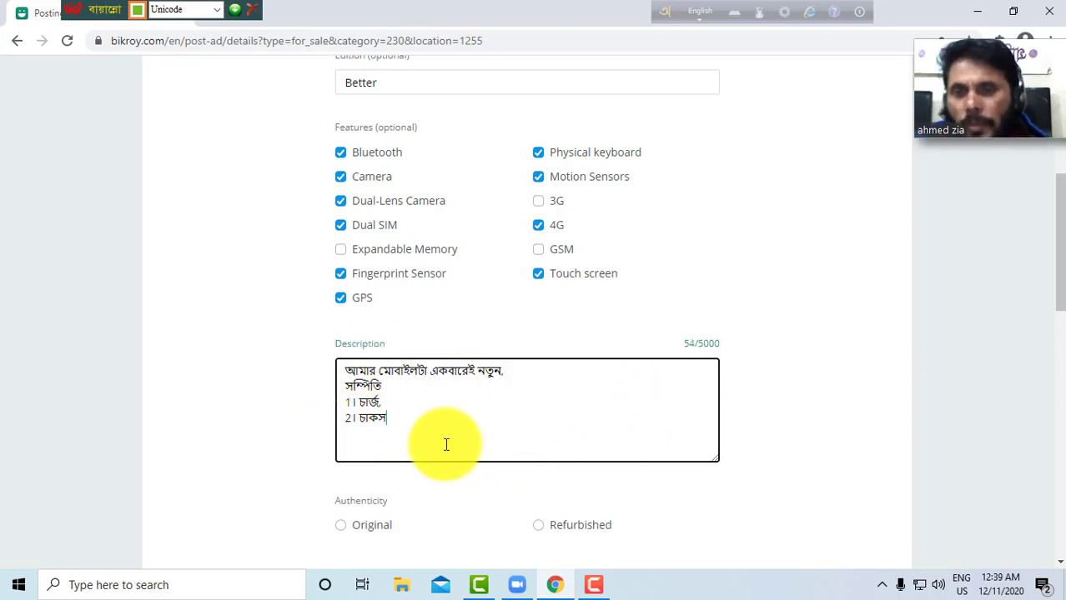
pyautogui.scroll(-1, 388, 407)
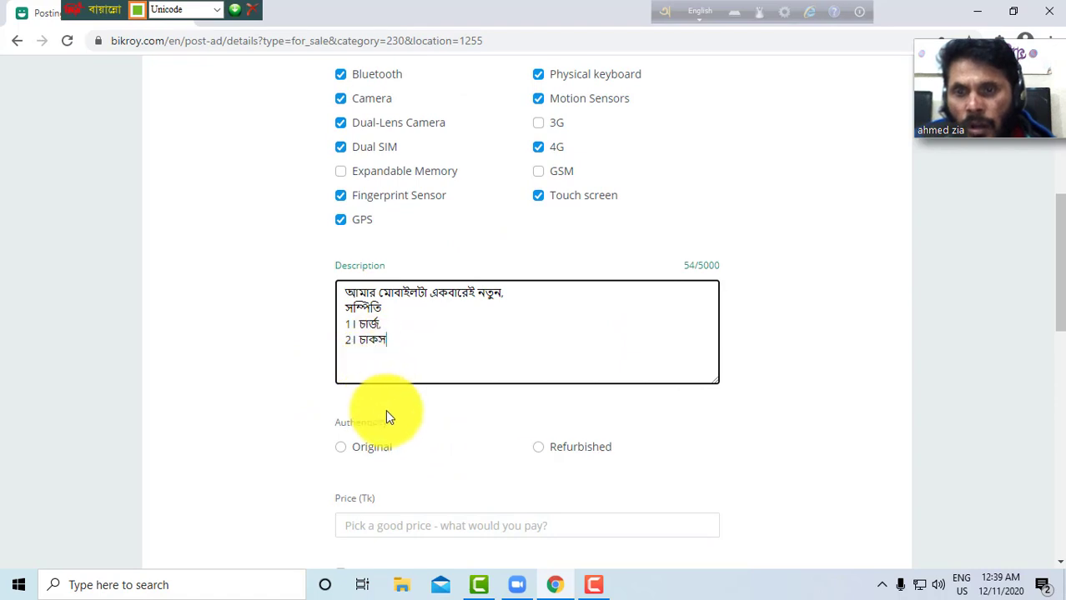
pyautogui.scroll(-1, 385, 409)
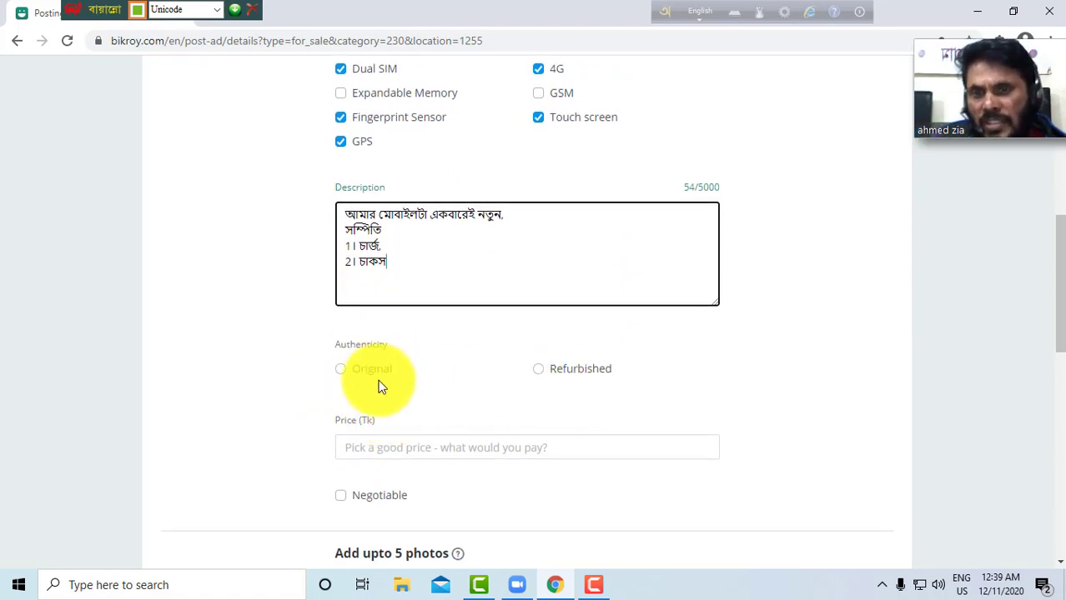
# Mark the phone as Original with a negotiable price of 10000 Tk
pyautogui.click(342, 379)
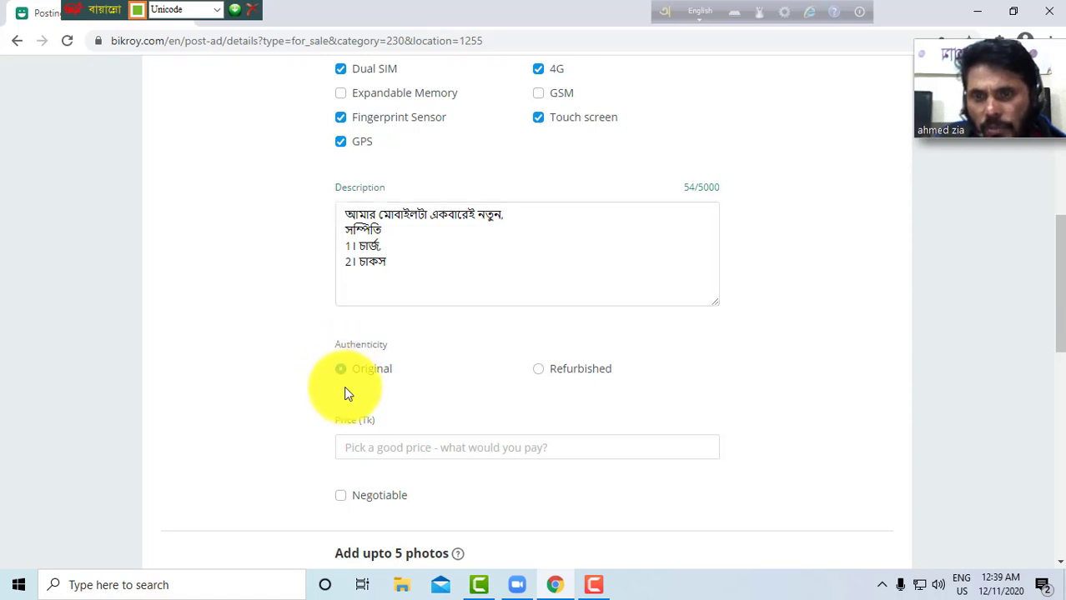
pyautogui.scroll(-1, 498, 401)
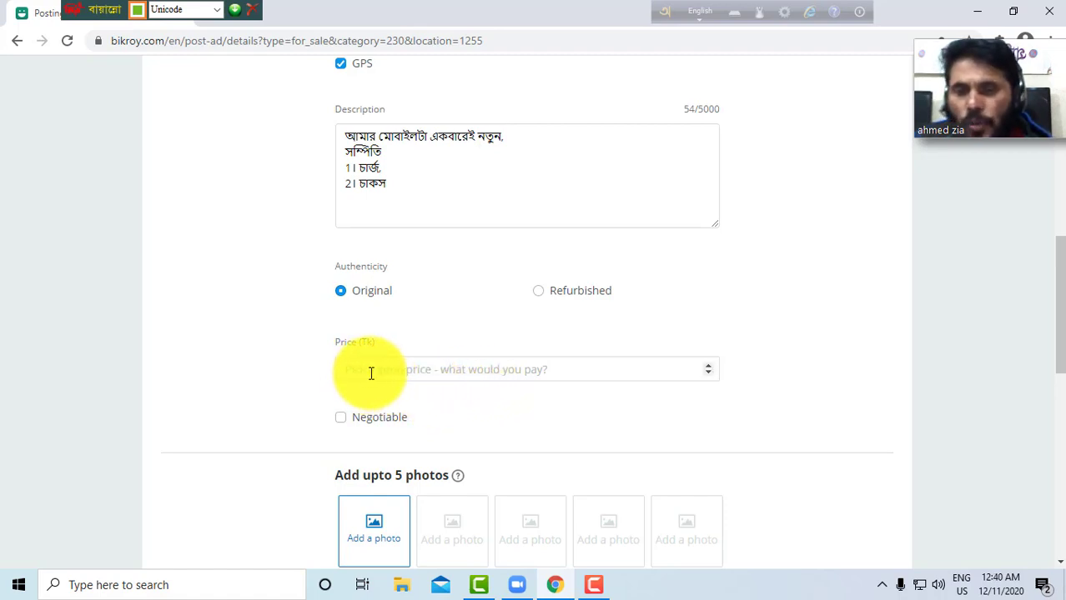
pyautogui.click(520, 372)
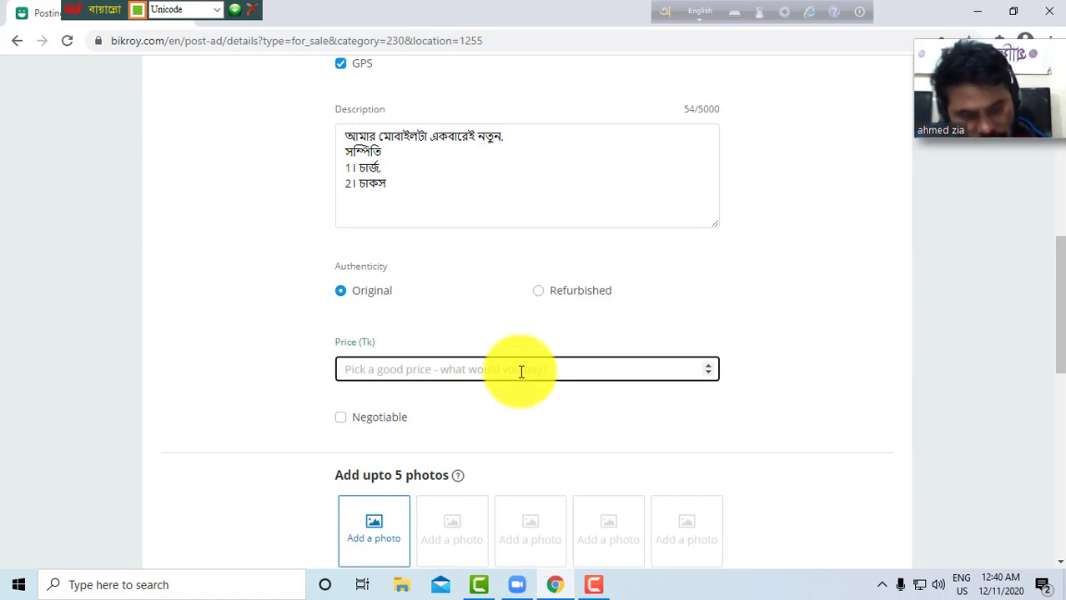
pyautogui.write('1000')
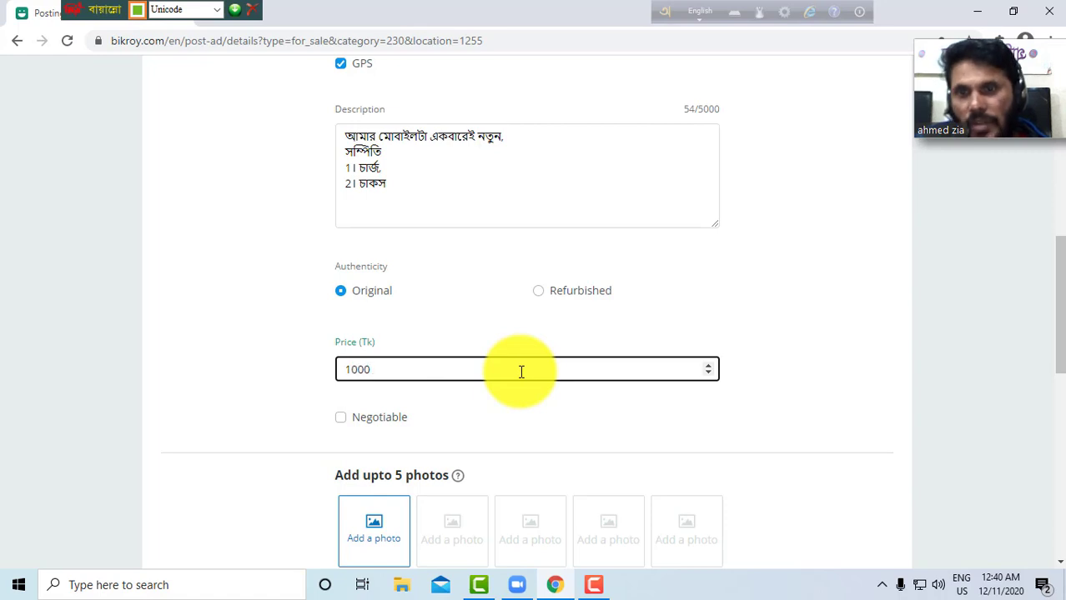
pyautogui.write('0')
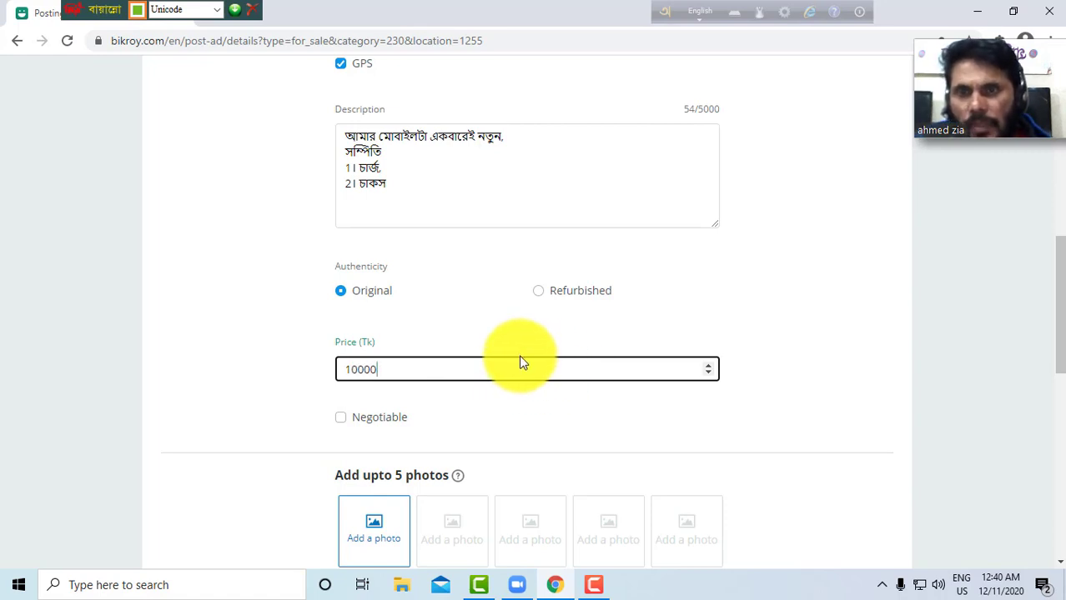
pyautogui.scroll(-2, 507, 374)
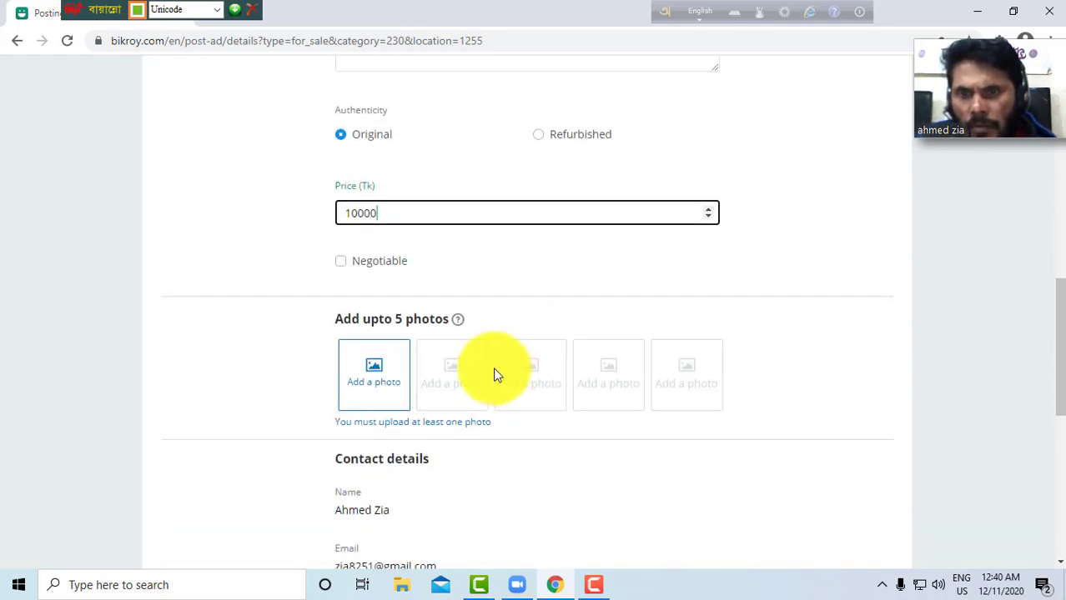
pyautogui.click(343, 265)
pyautogui.scroll(-1, 530, 363)
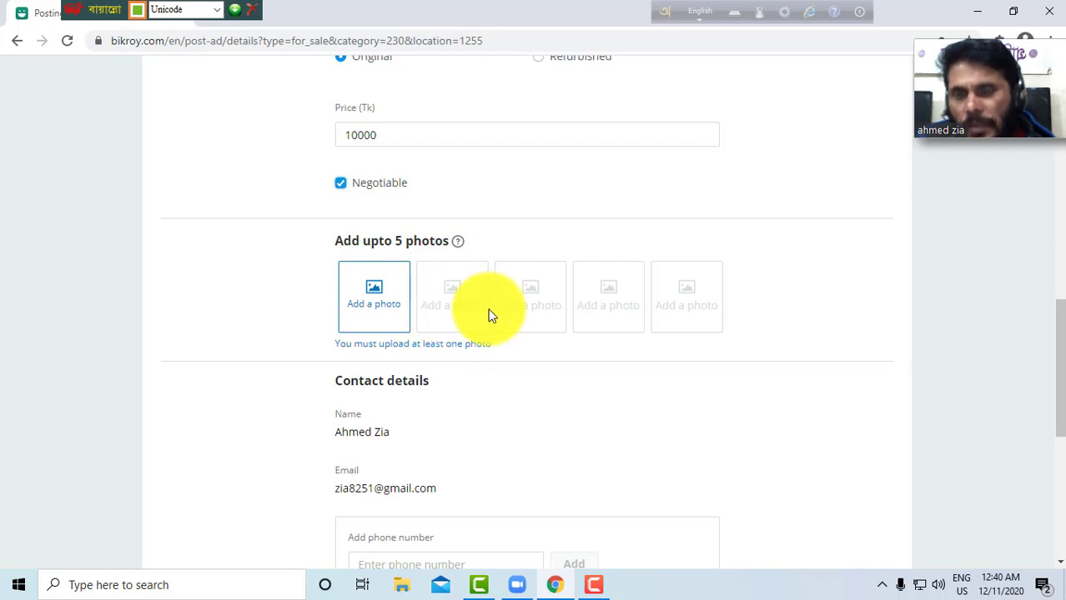
# Start adding a photo but cancel the file dialog without uploading
pyautogui.click(370, 324)
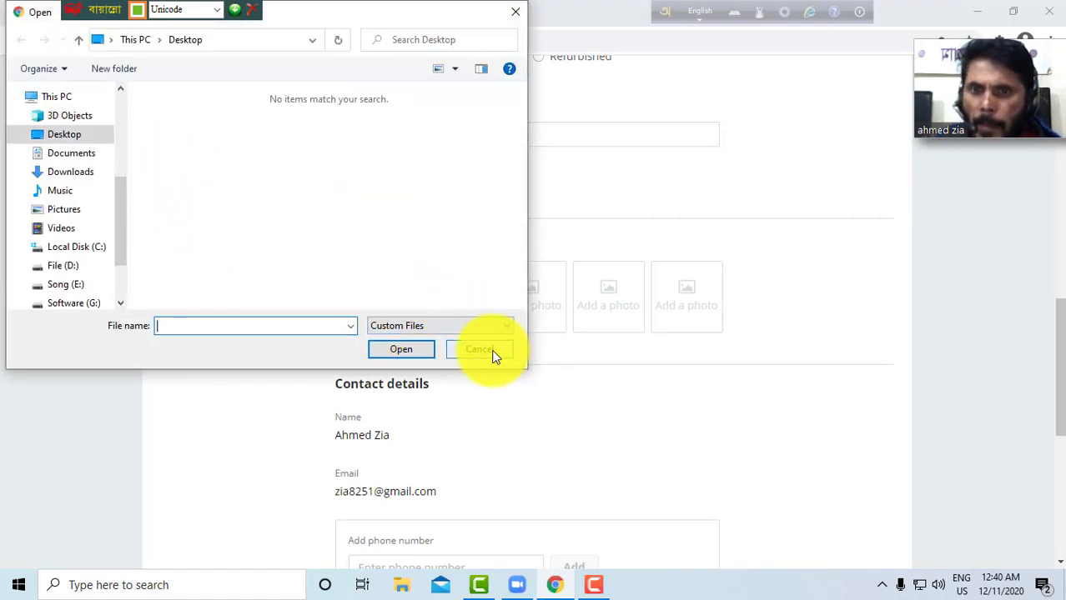
pyautogui.click(467, 352)
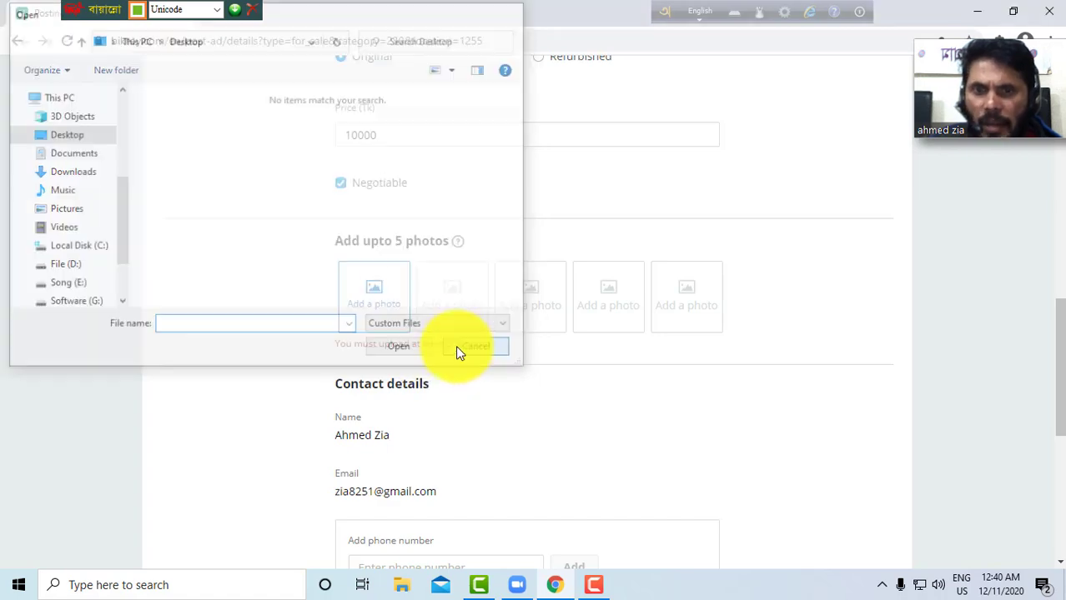
pyautogui.scroll(7, 405, 309)
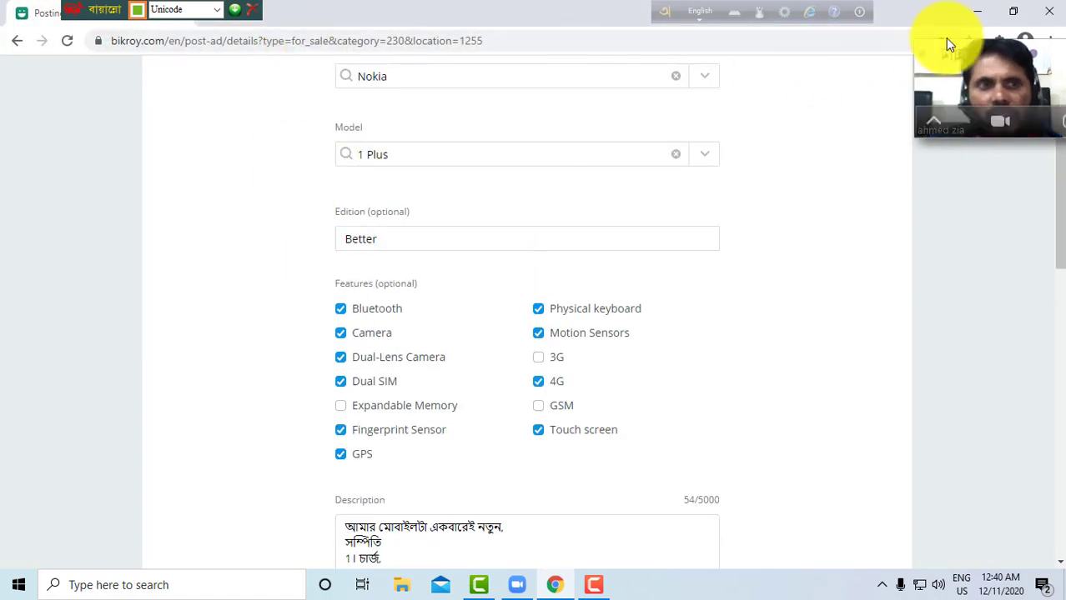
# Open a new browser tab and switch the Google search box input from Bijoy to English
pyautogui.click(1014, 11)
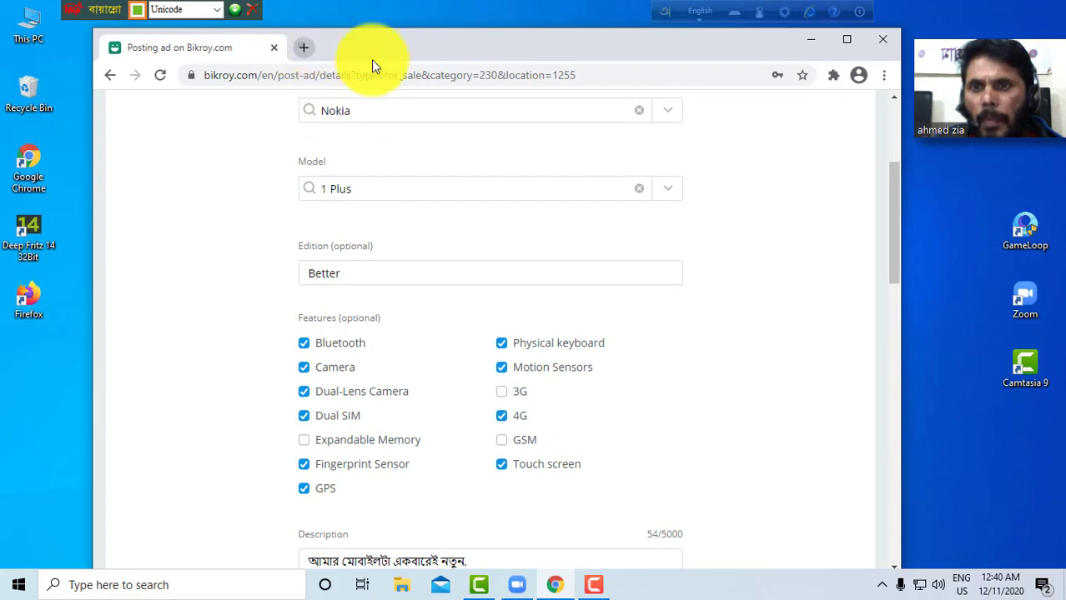
pyautogui.click(304, 47)
pyautogui.click(845, 40)
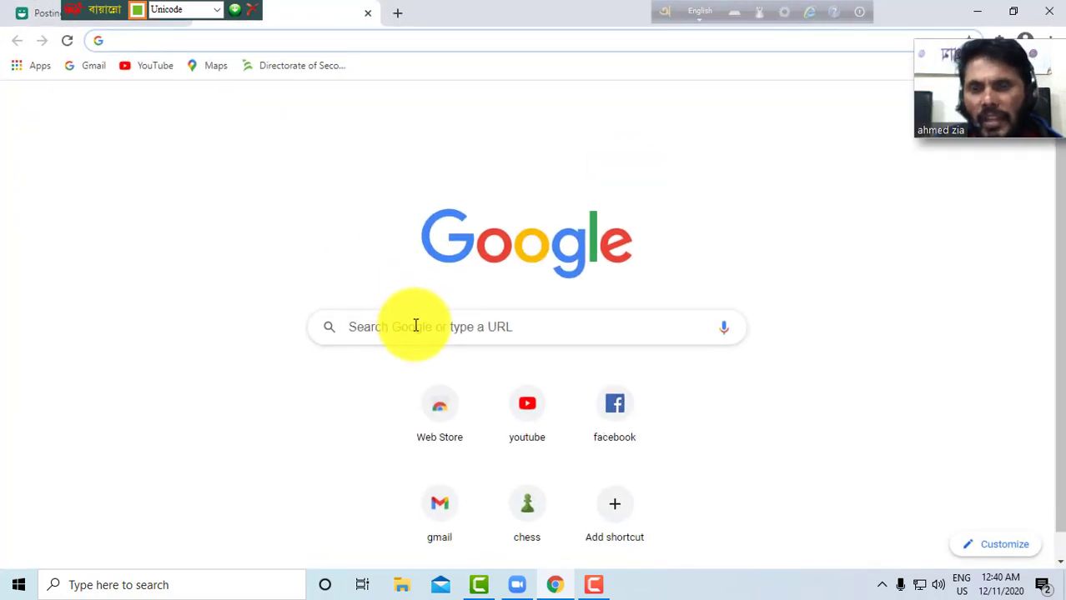
pyautogui.click(422, 329)
pyautogui.write('সগ')
pyautogui.press('BackSpace')
pyautogui.press('BackSpace')
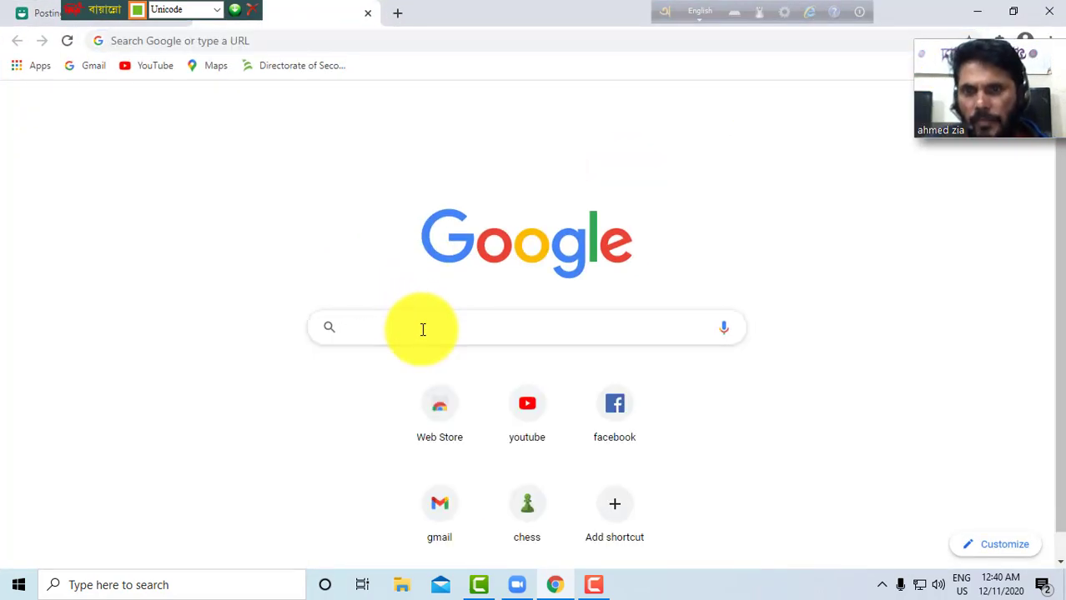
pyautogui.hotkey('ctrl', 'alt', 'b')
pyautogui.write('gg')
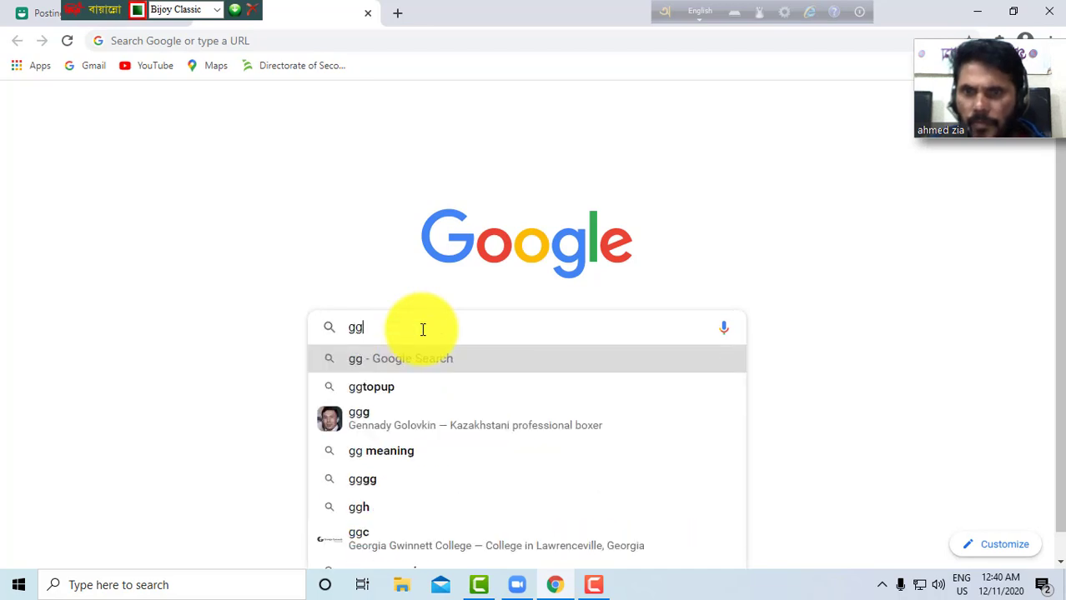
pyautogui.press('BackSpace')
pyautogui.press('BackSpace')
pyautogui.write('Z')
pyautogui.press('BackSpace')
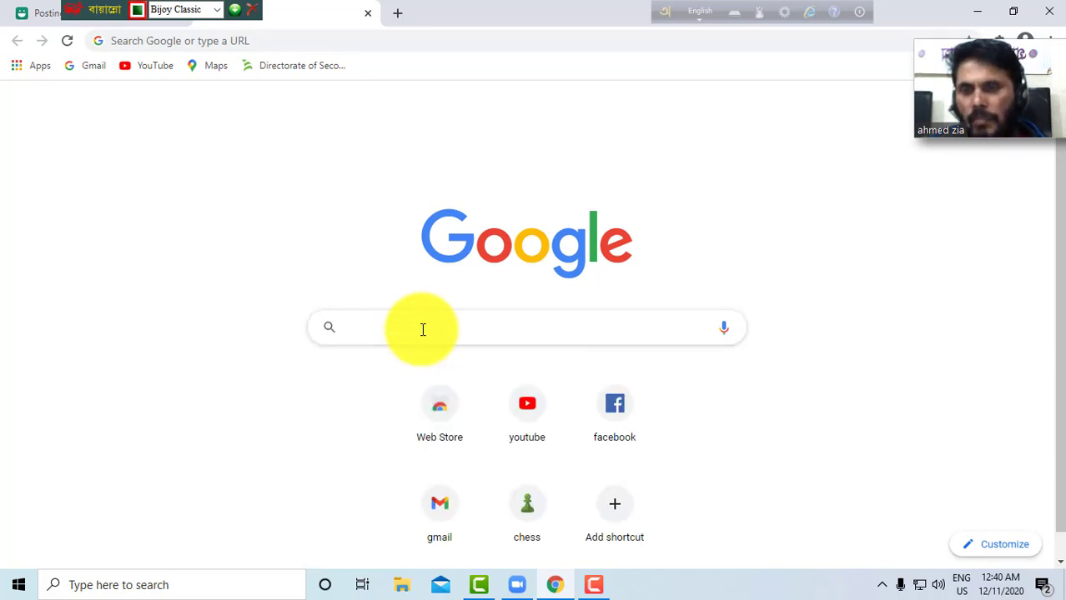
pyautogui.hotkey('ctrl', 'alt', 'b')
# Search Google for 'kokia mobile pic'
pyautogui.write('kon')
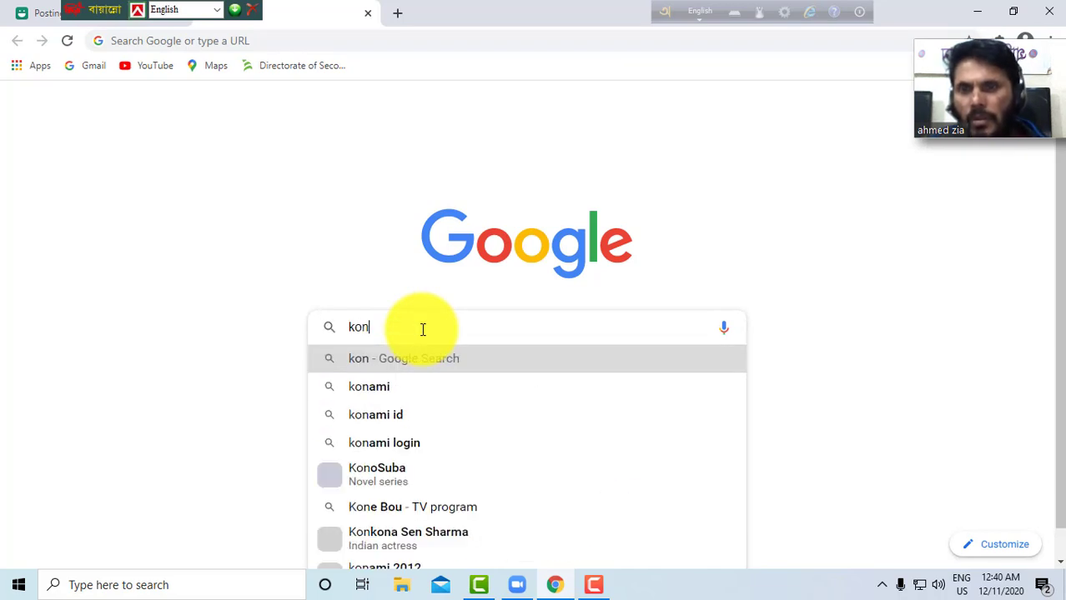
pyautogui.press('BackSpace')
pyautogui.write('kia')
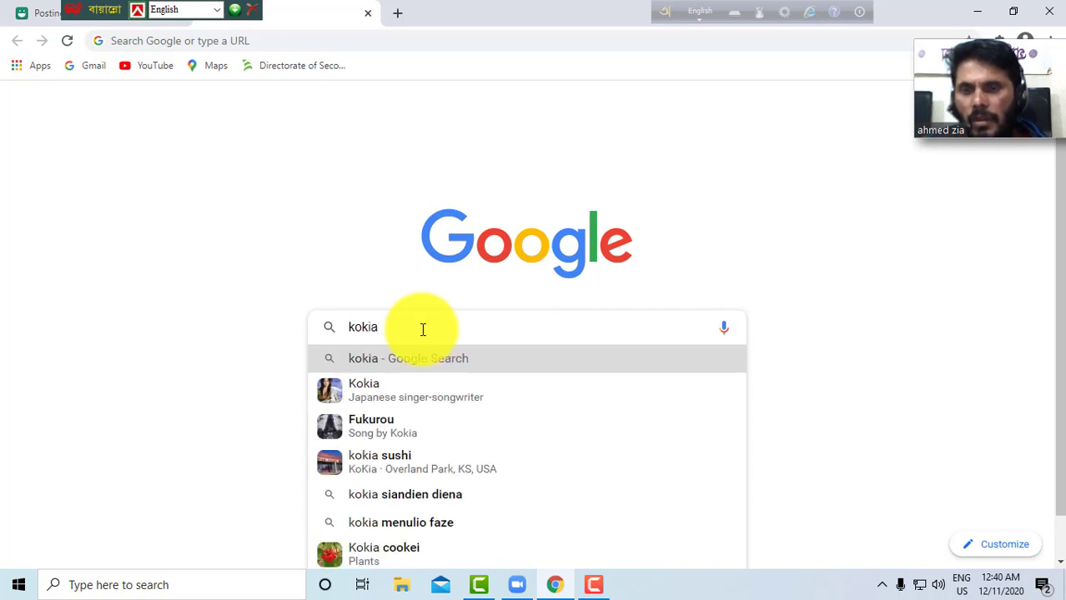
pyautogui.write(' mo')
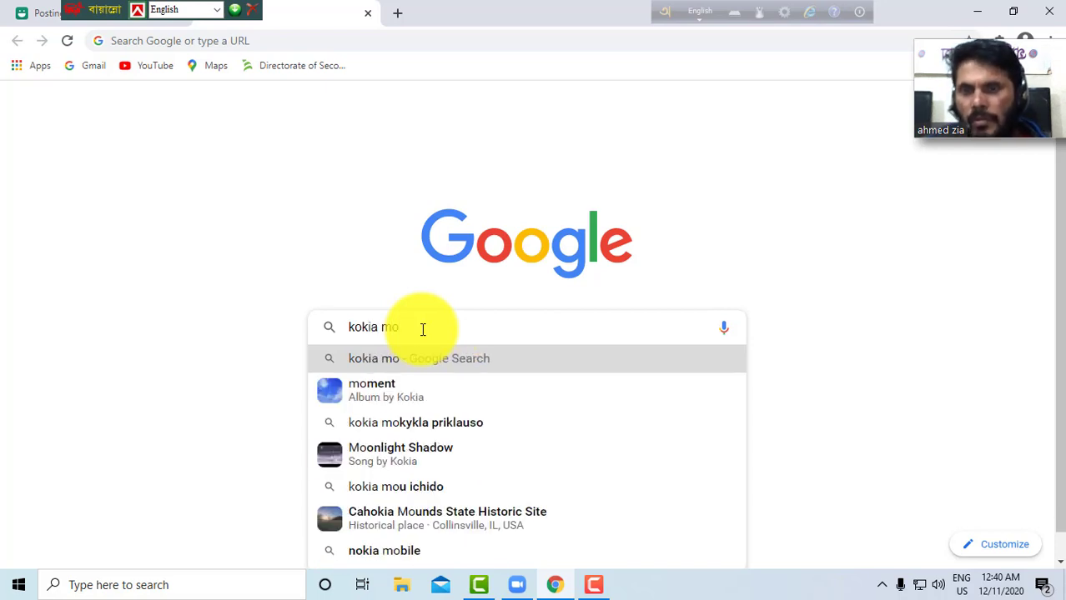
pyautogui.write('bile p')
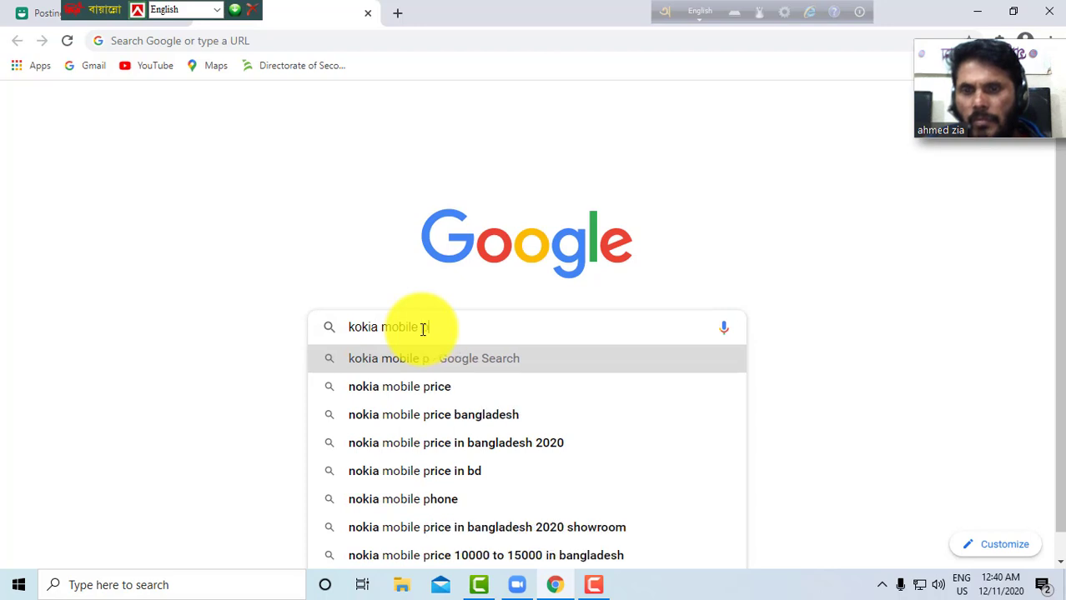
pyautogui.write('ick')
pyautogui.press('BackSpace')
pyautogui.press('Return')
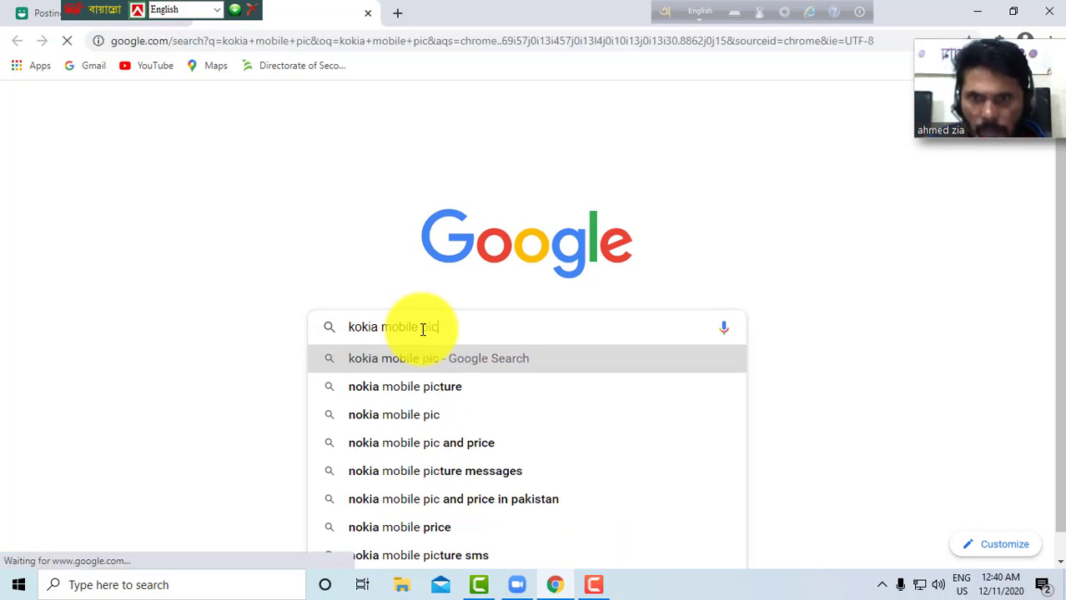
# In Google Images, save the black Nokia camera phone Getty picture to the Desktop
pyautogui.scroll(-1, 310, 349)
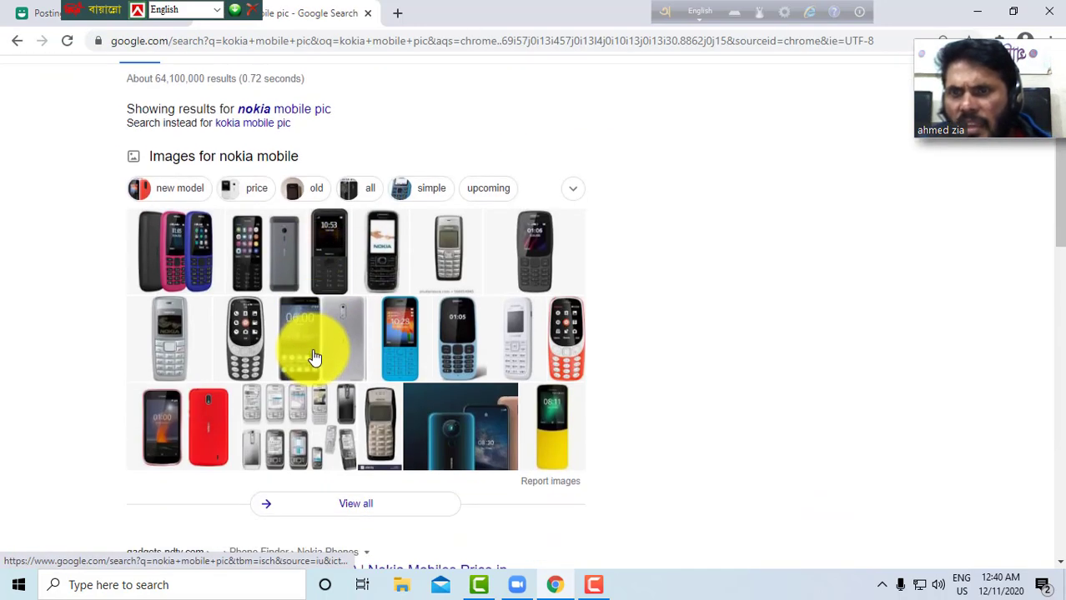
pyautogui.scroll(1, 374, 357)
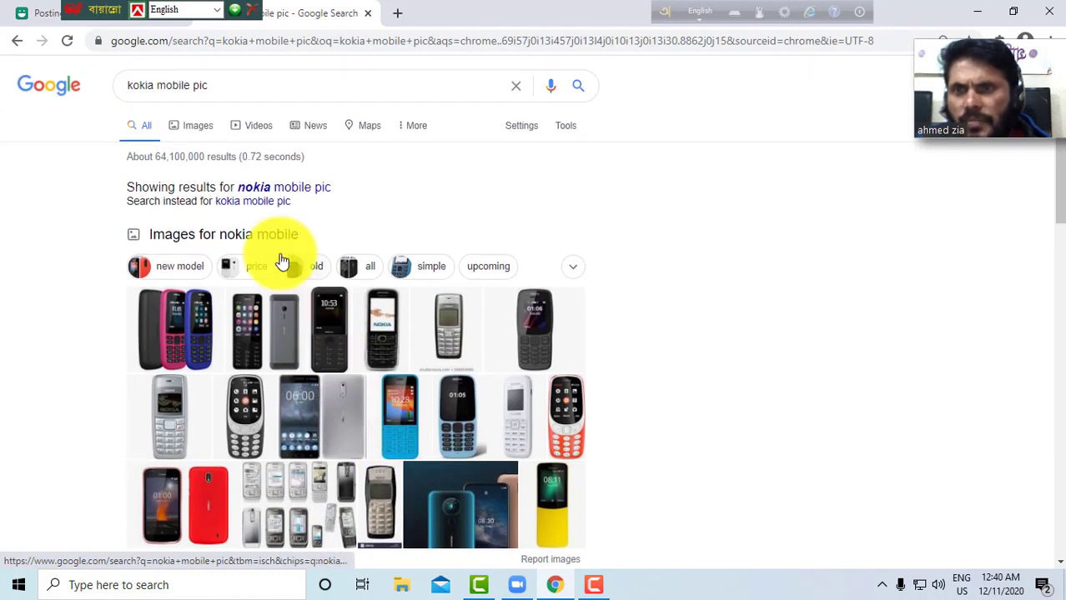
pyautogui.click(205, 131)
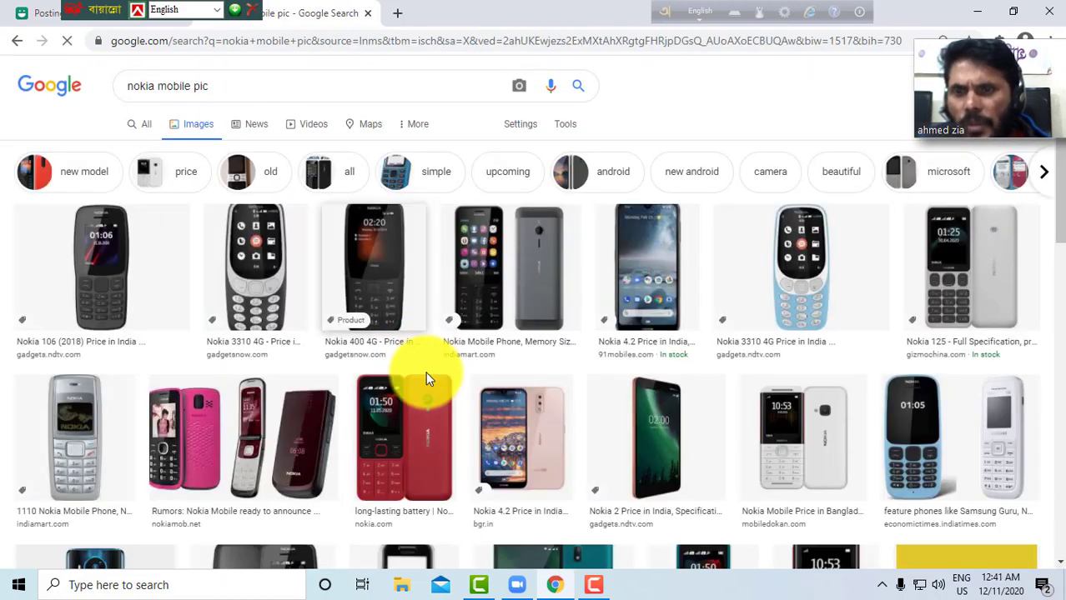
pyautogui.scroll(-4, 435, 374)
pyautogui.scroll(-3, 510, 392)
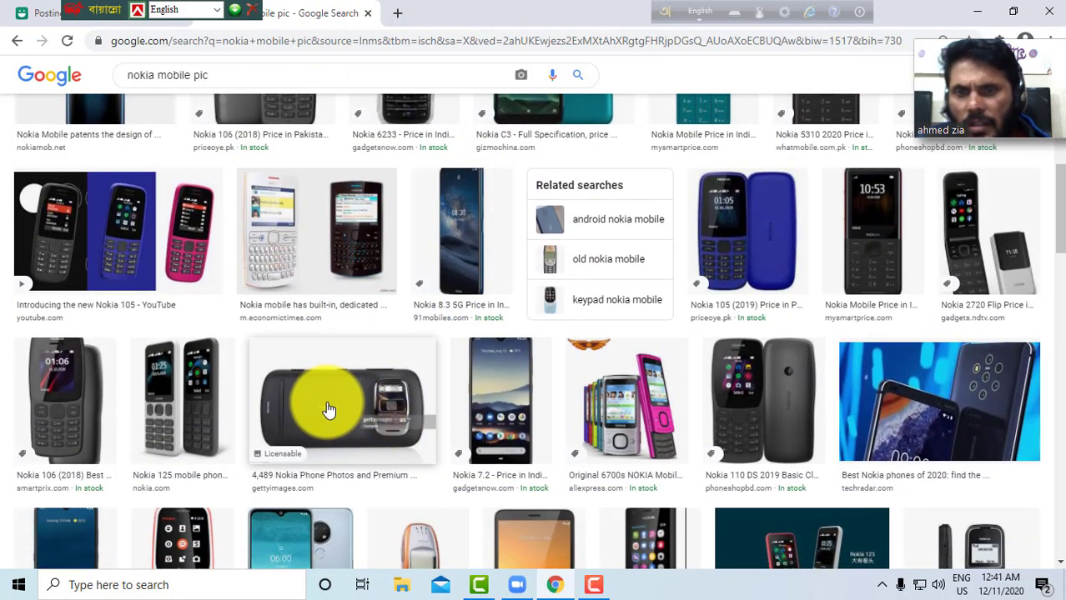
pyautogui.click(350, 409)
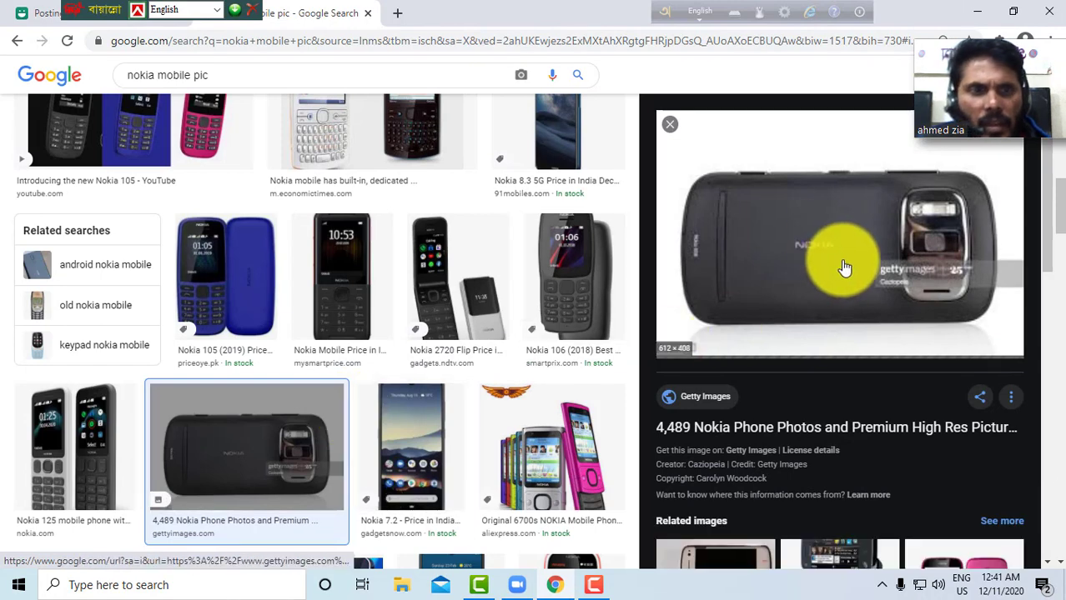
pyautogui.rightClick(828, 240)
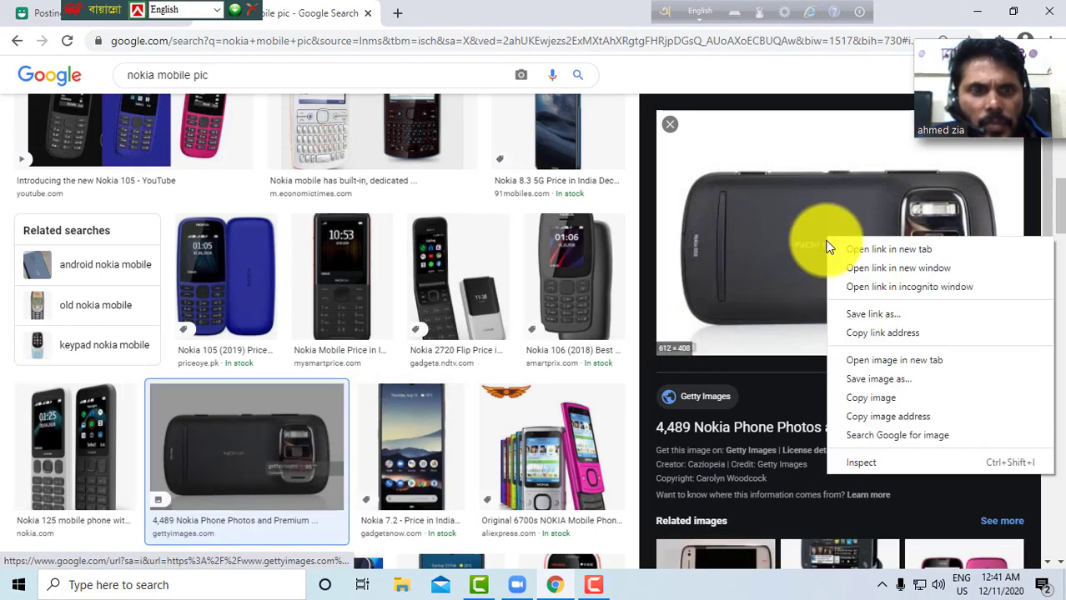
pyautogui.click(876, 380)
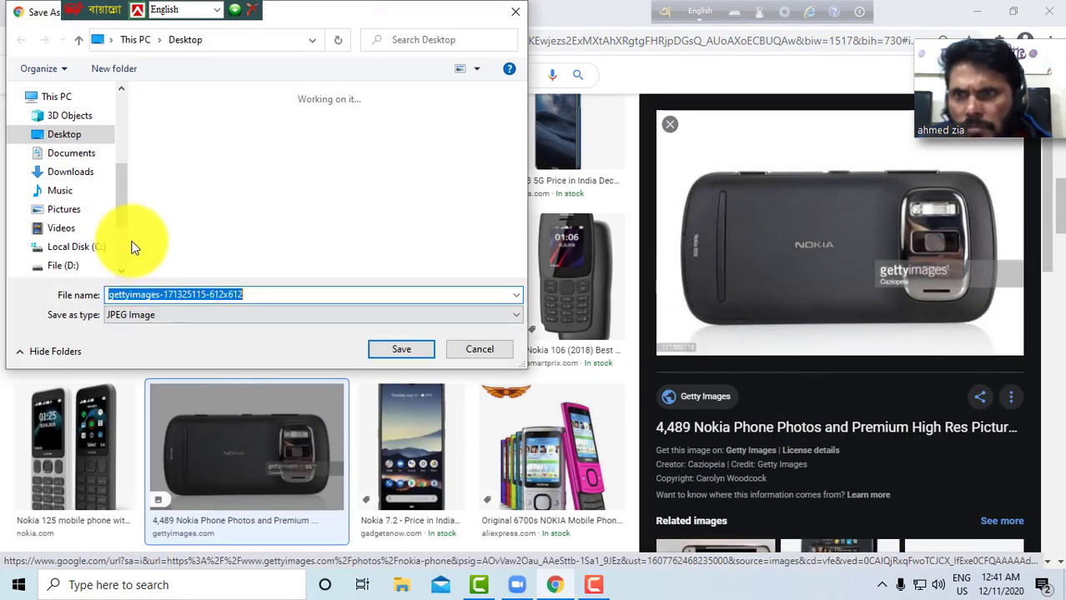
pyautogui.click(50, 133)
pyautogui.click(401, 349)
# Save the black Nokia 2720 Flip picture as nokia_2720_black_result.jpg on the Desktop
pyautogui.scroll(-10, 748, 348)
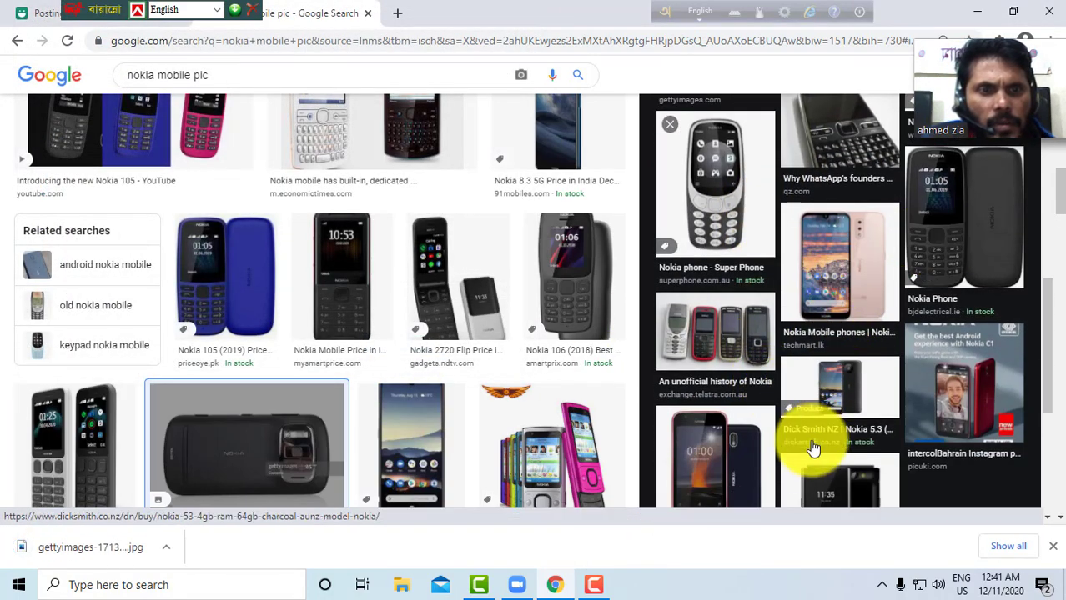
pyautogui.scroll(-3, 813, 430)
pyautogui.click(820, 409)
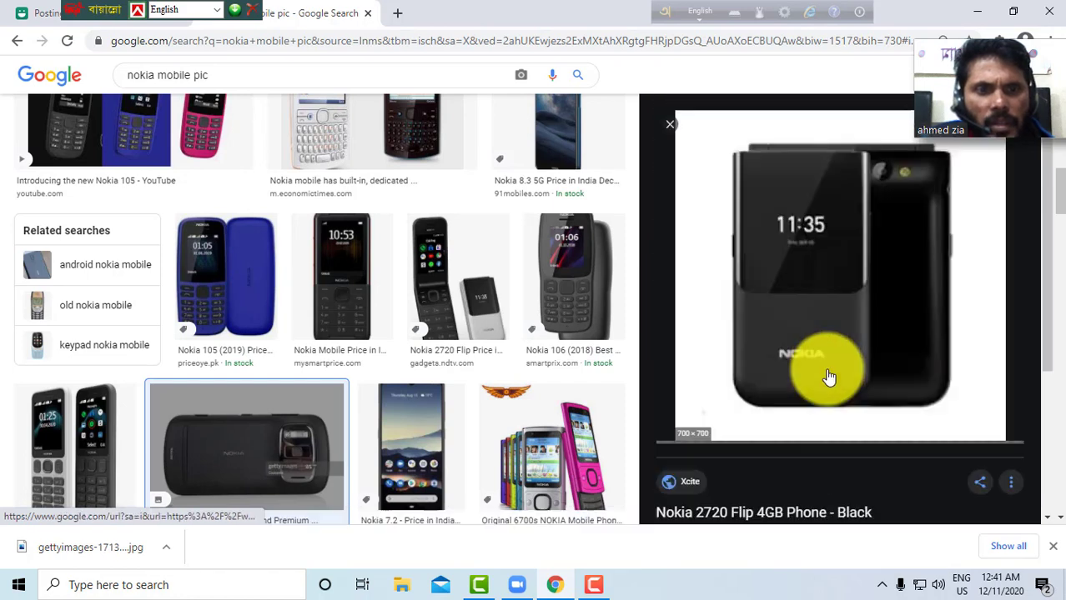
pyautogui.rightClick(778, 266)
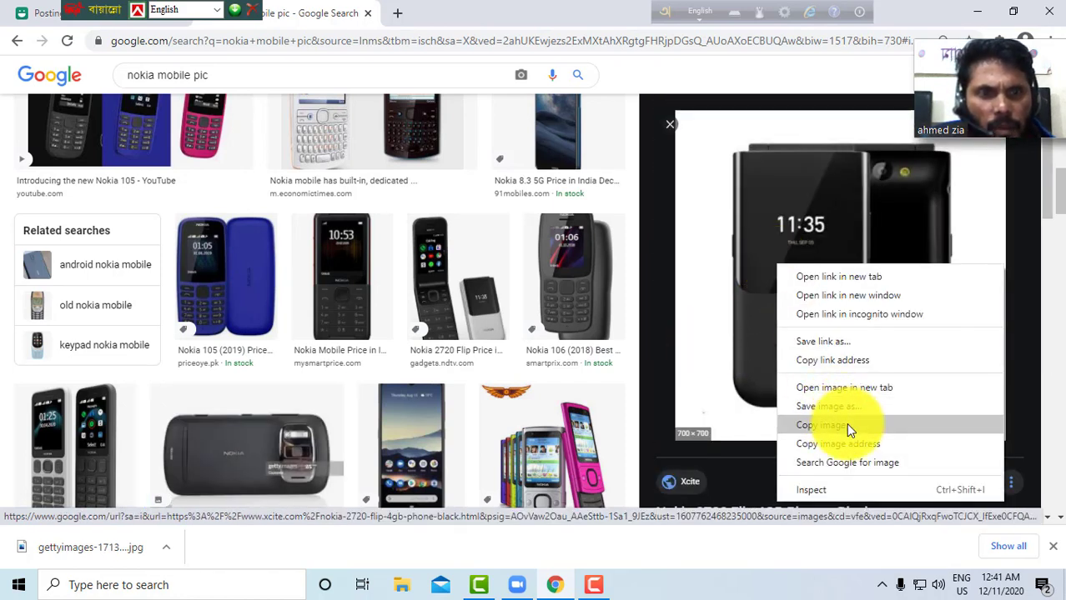
pyautogui.click(838, 422)
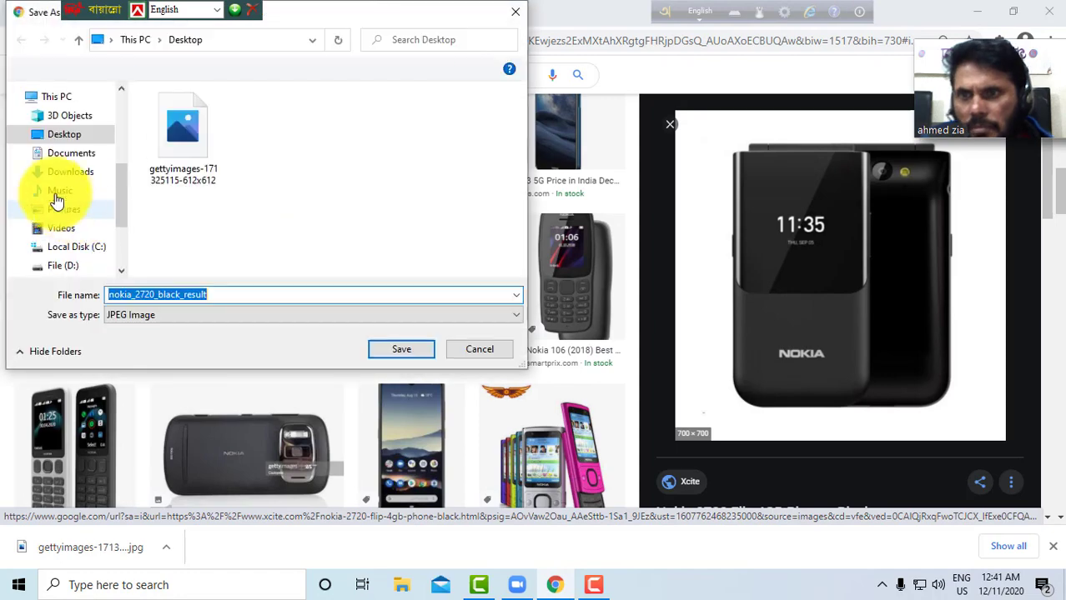
pyautogui.click(391, 351)
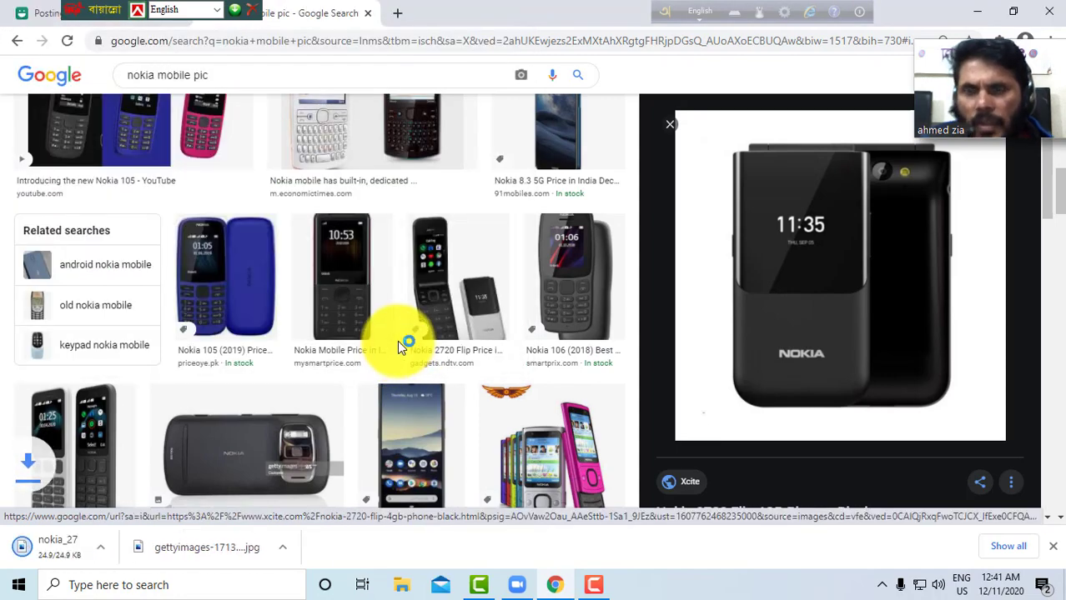
pyautogui.click(1011, 15)
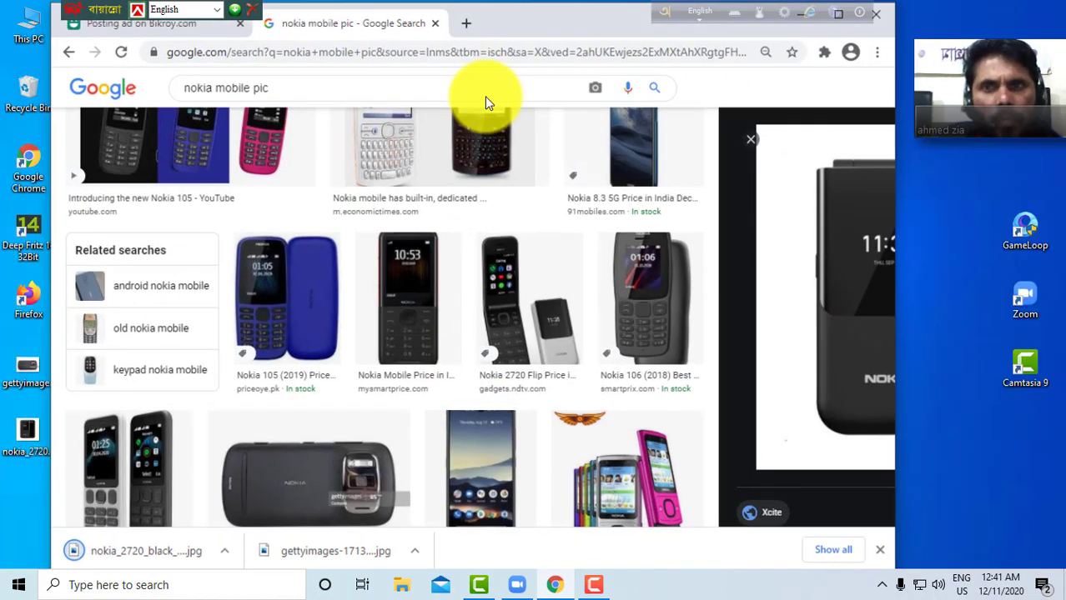
# Back on the Bikroy ad page, upload the Getty camera phone picture as the first photo
pyautogui.click(171, 47)
pyautogui.click(844, 44)
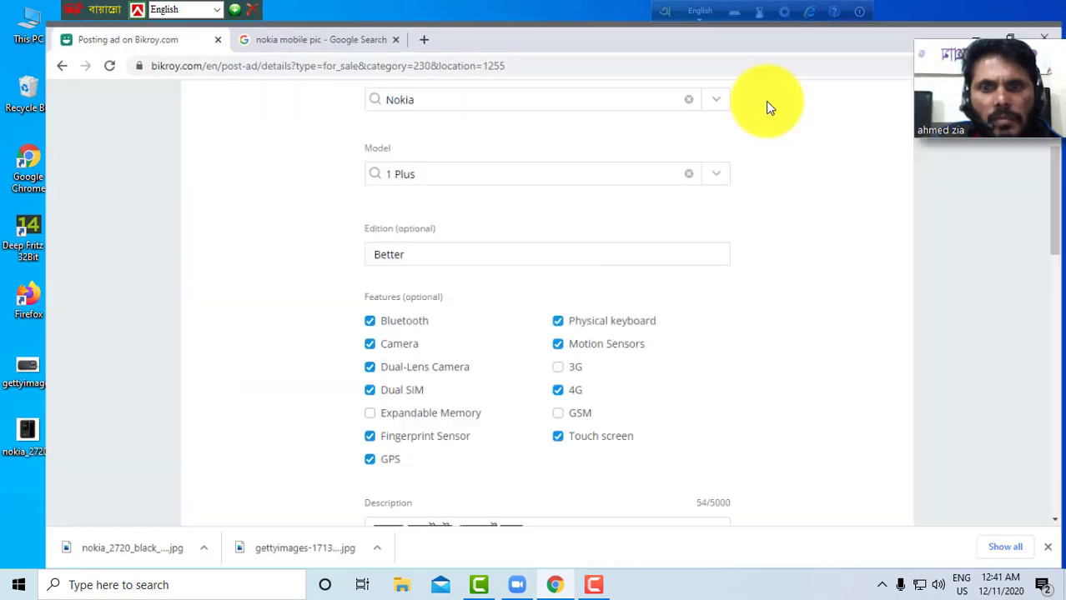
pyautogui.scroll(-7, 440, 451)
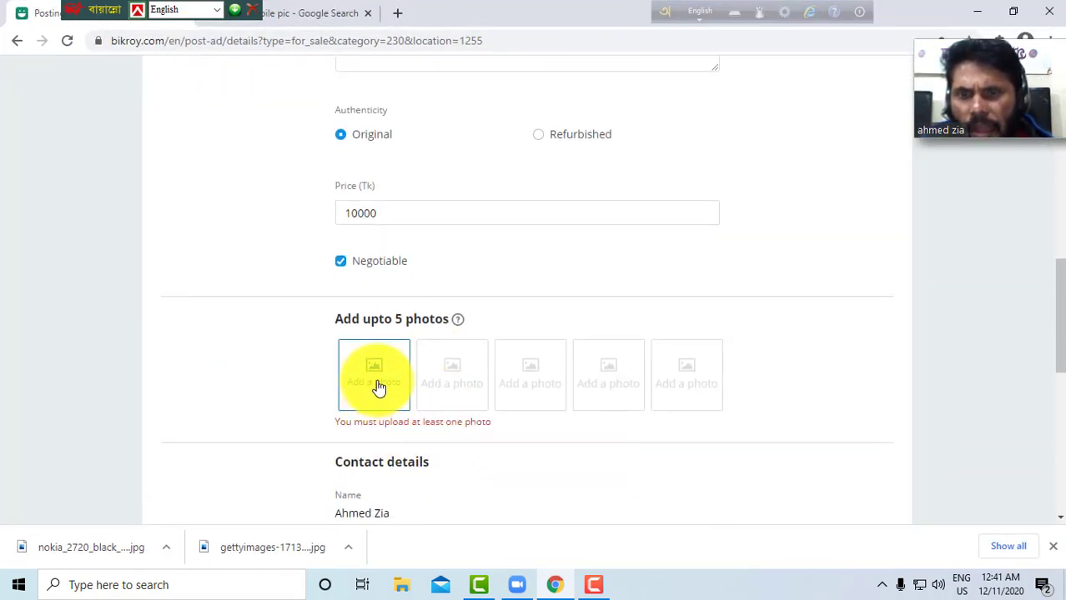
pyautogui.click(376, 386)
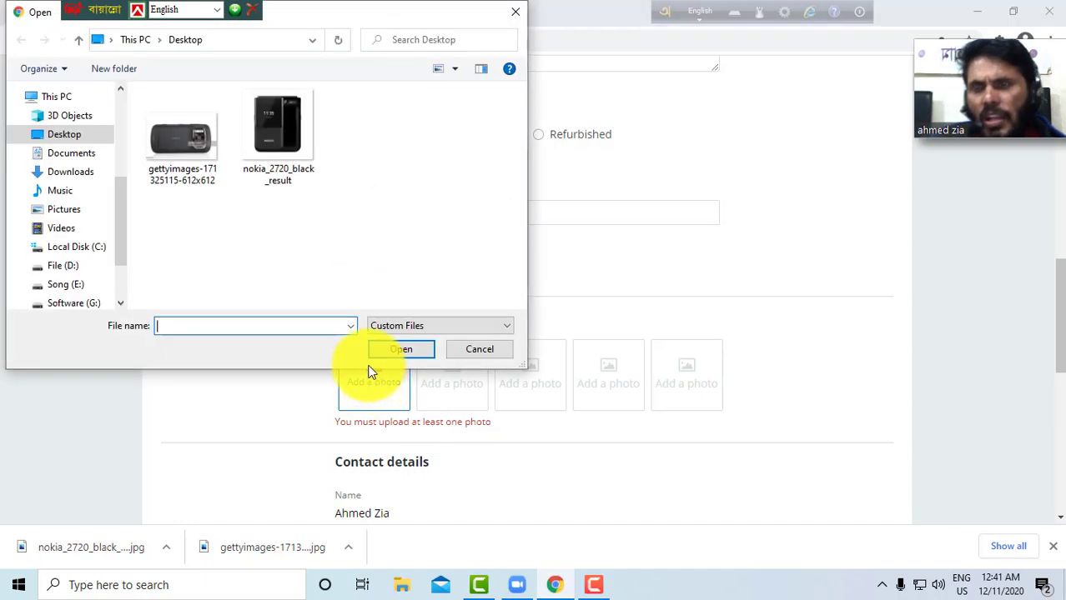
pyautogui.click(182, 147)
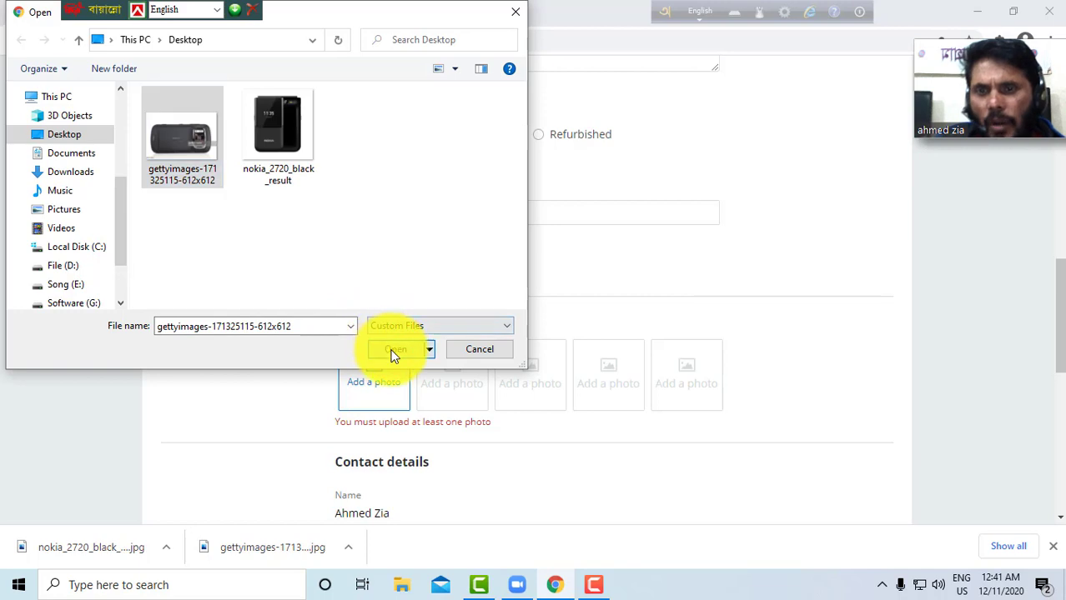
pyautogui.click(394, 350)
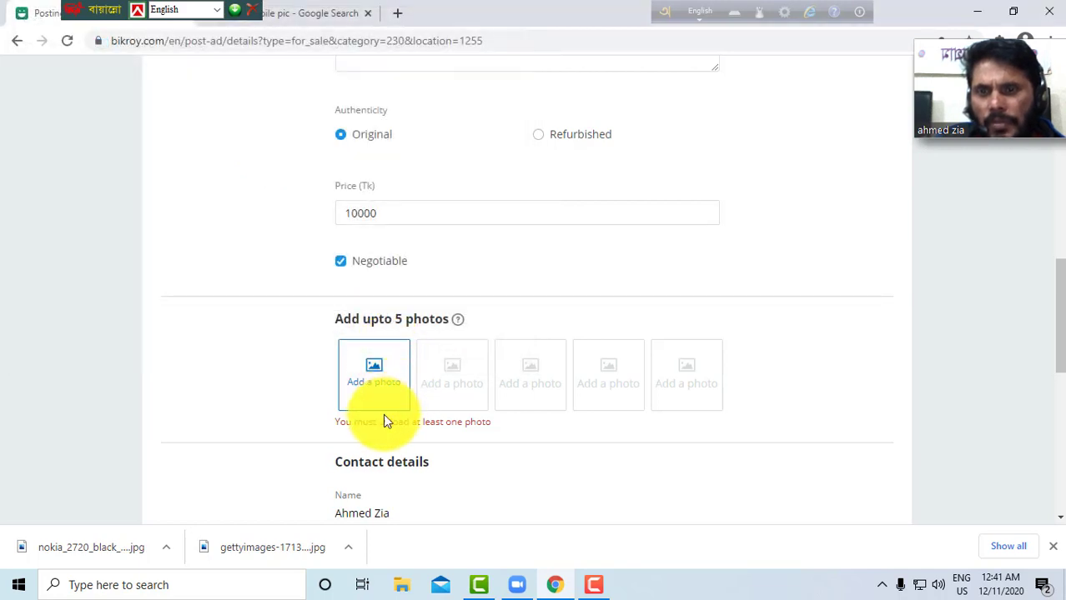
# Upload nokia_2720_black_result as the ad's second photo
pyautogui.click(454, 376)
pyautogui.click(276, 127)
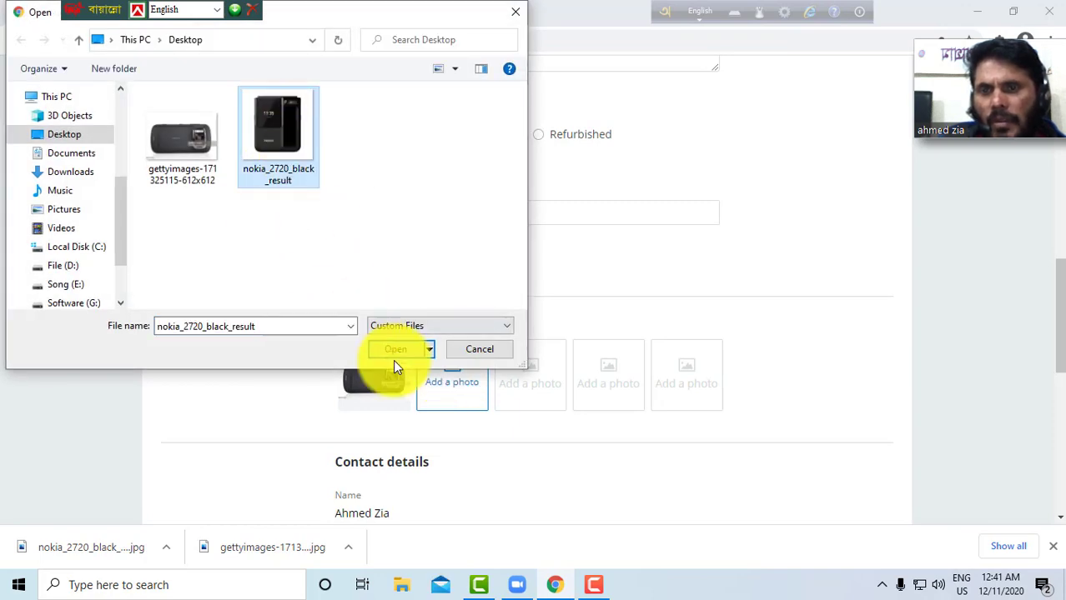
pyautogui.click(395, 354)
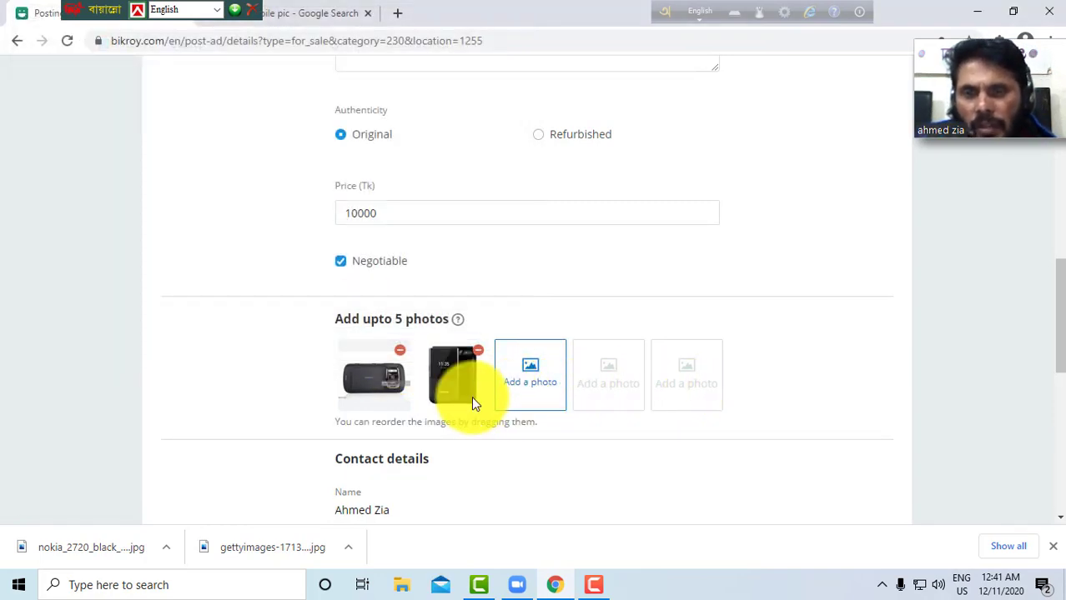
pyautogui.scroll(-1, 472, 392)
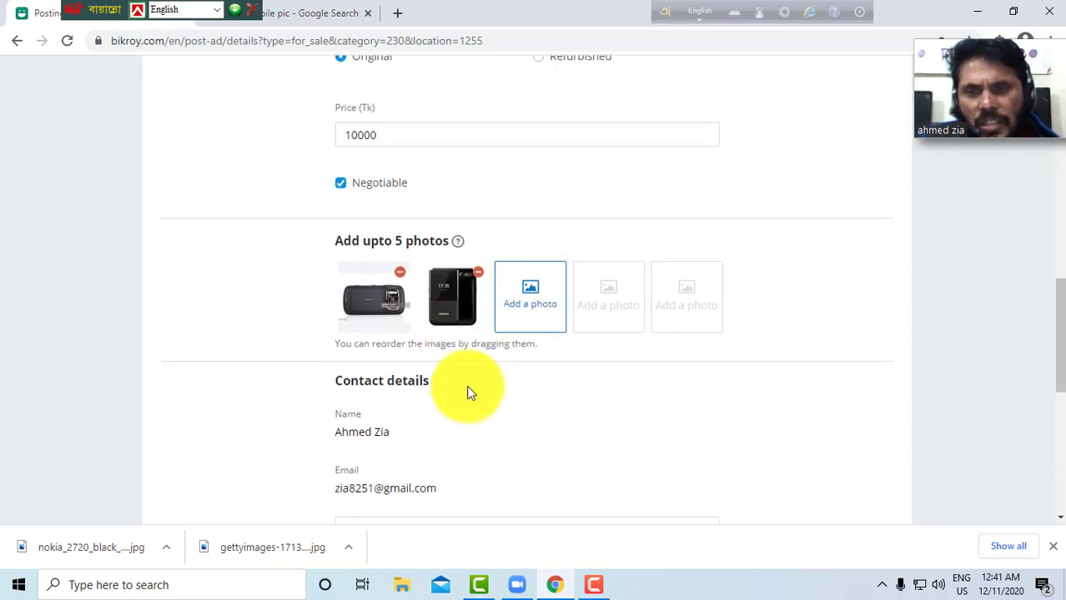
pyautogui.scroll(-1, 469, 392)
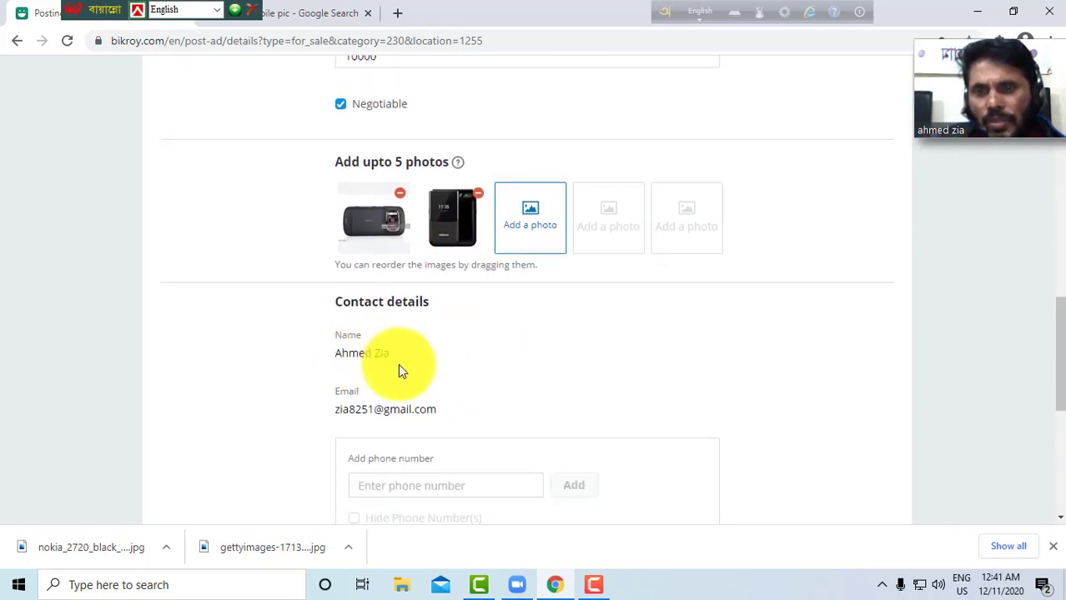
# Enter the contact mobile number under Contact details and add it to get an OTP
pyautogui.scroll(-1, 400, 368)
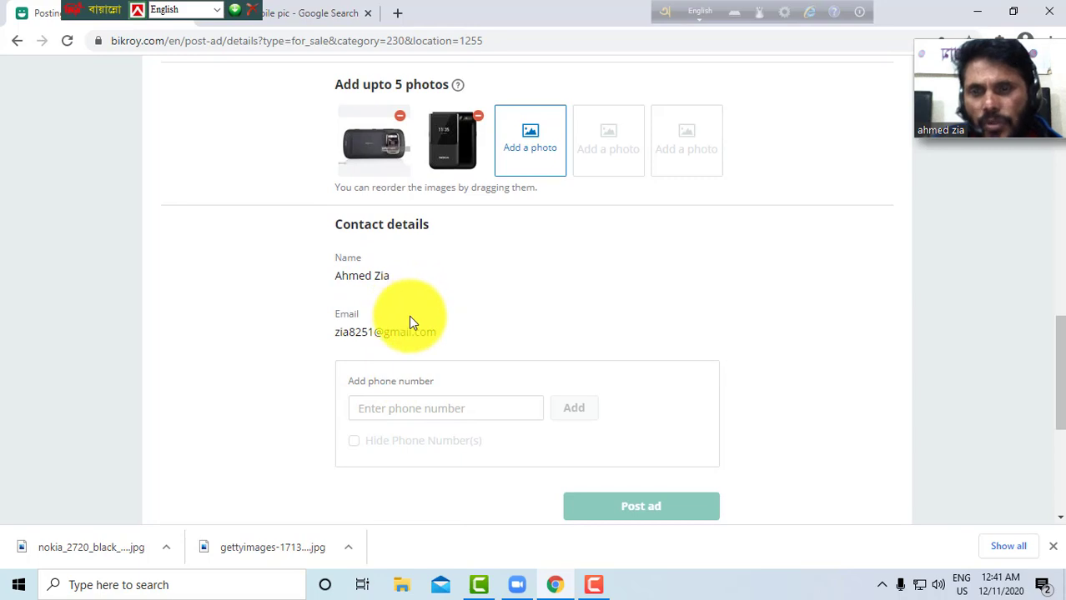
pyautogui.scroll(-1, 447, 351)
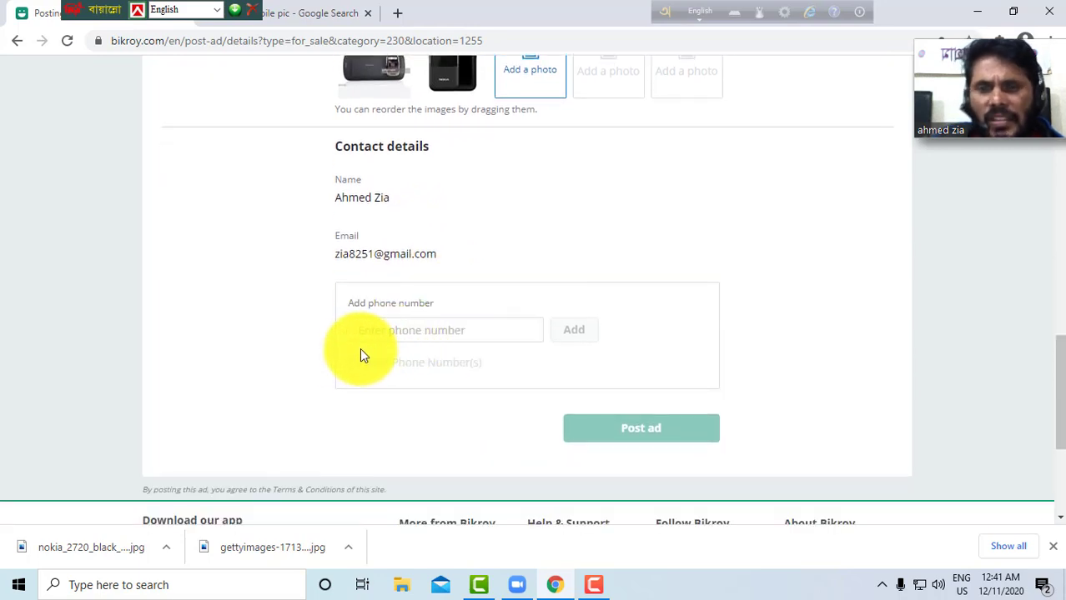
pyautogui.click(402, 332)
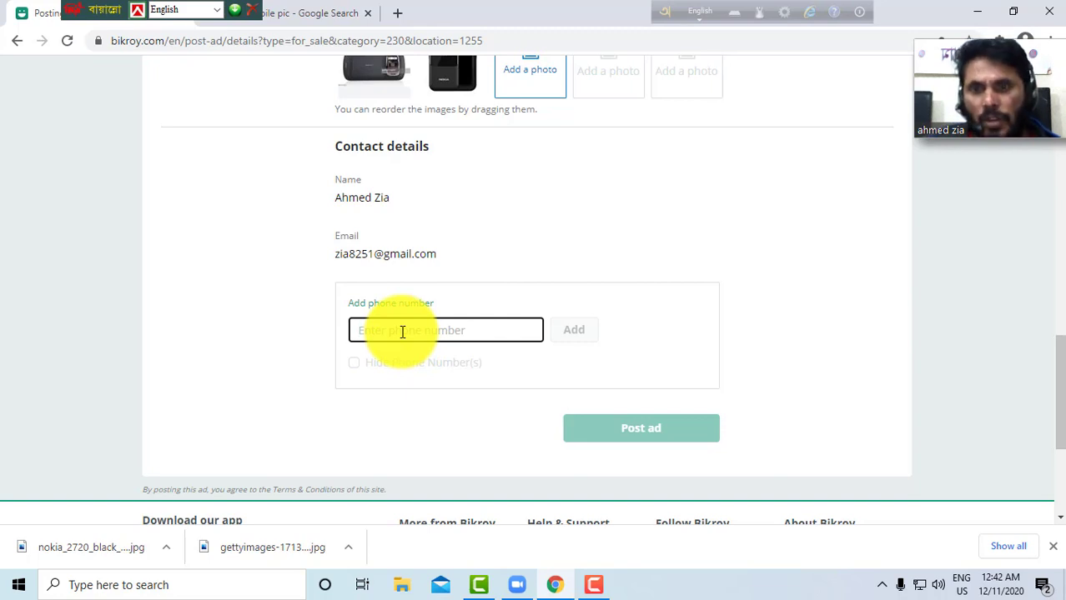
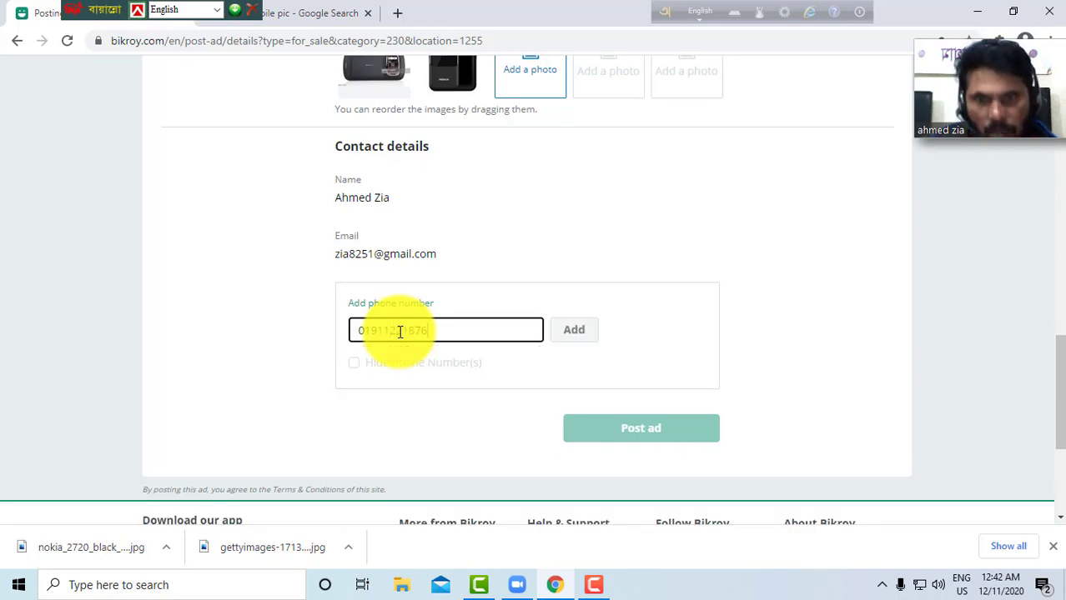
pyautogui.click(575, 336)
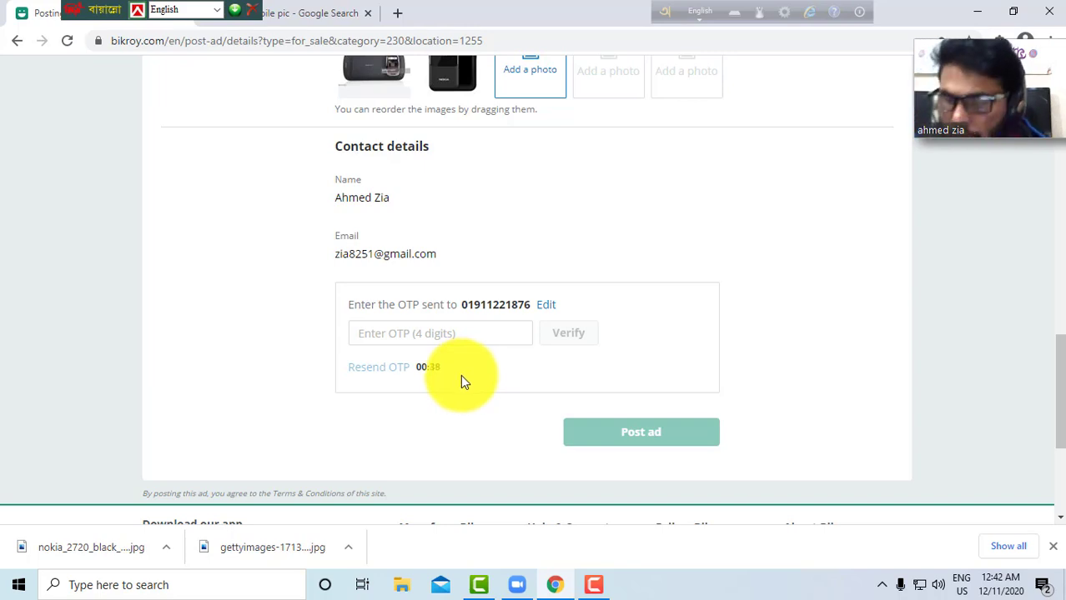
# Enter the received 4-digit code, retry when it fails to verify, then request a new OTP
pyautogui.click(440, 333)
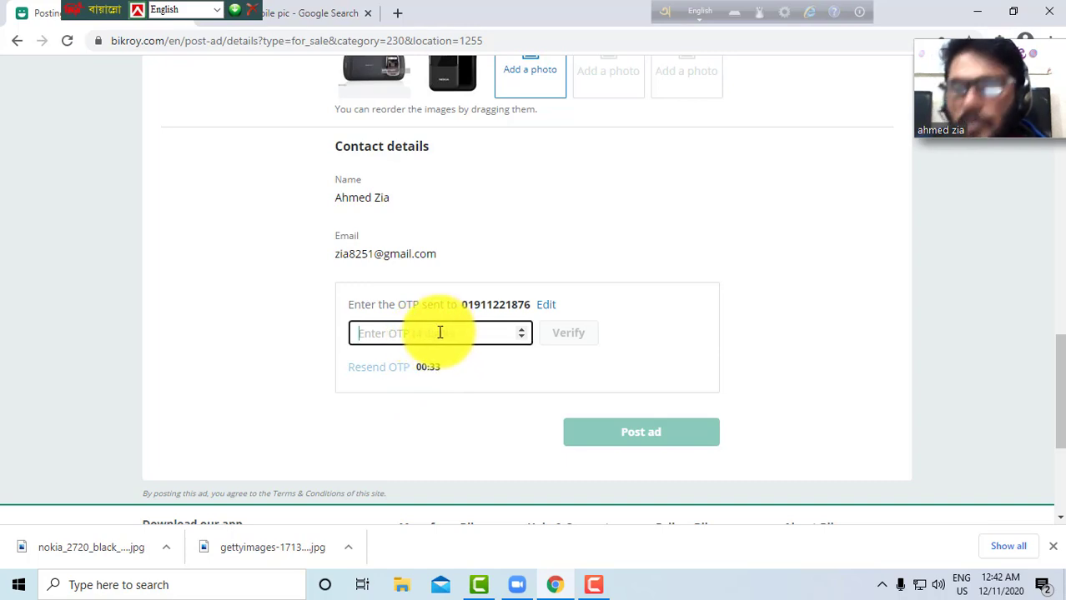
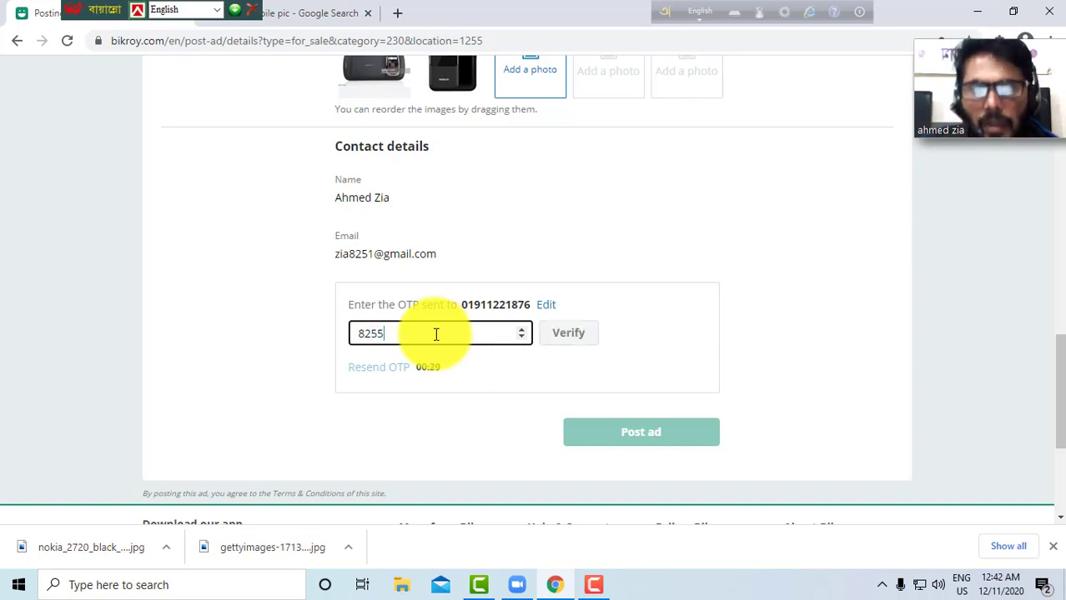
pyautogui.click(571, 337)
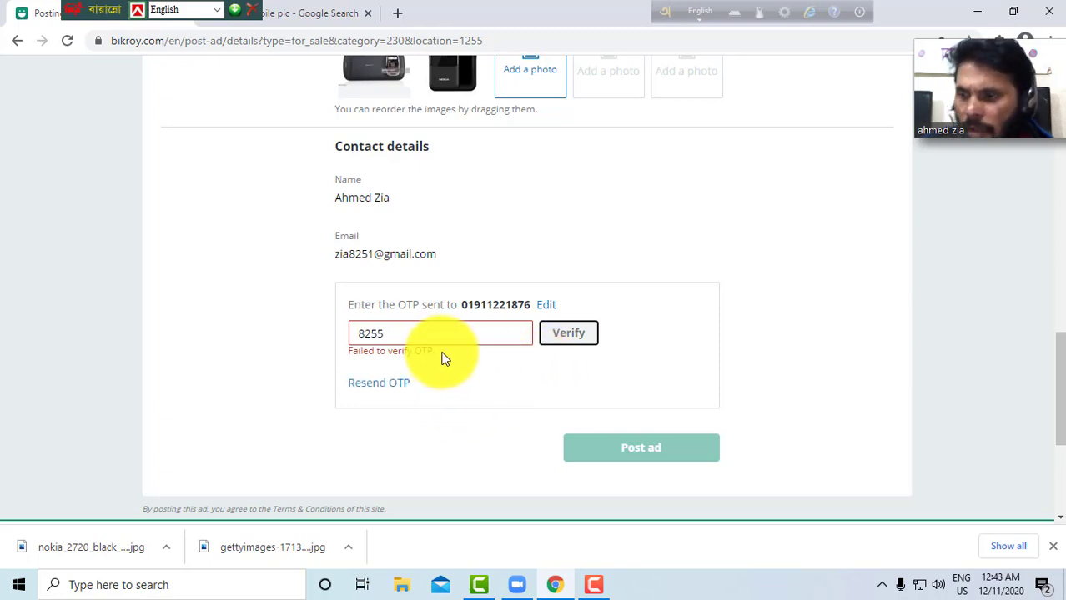
pyautogui.click(570, 342)
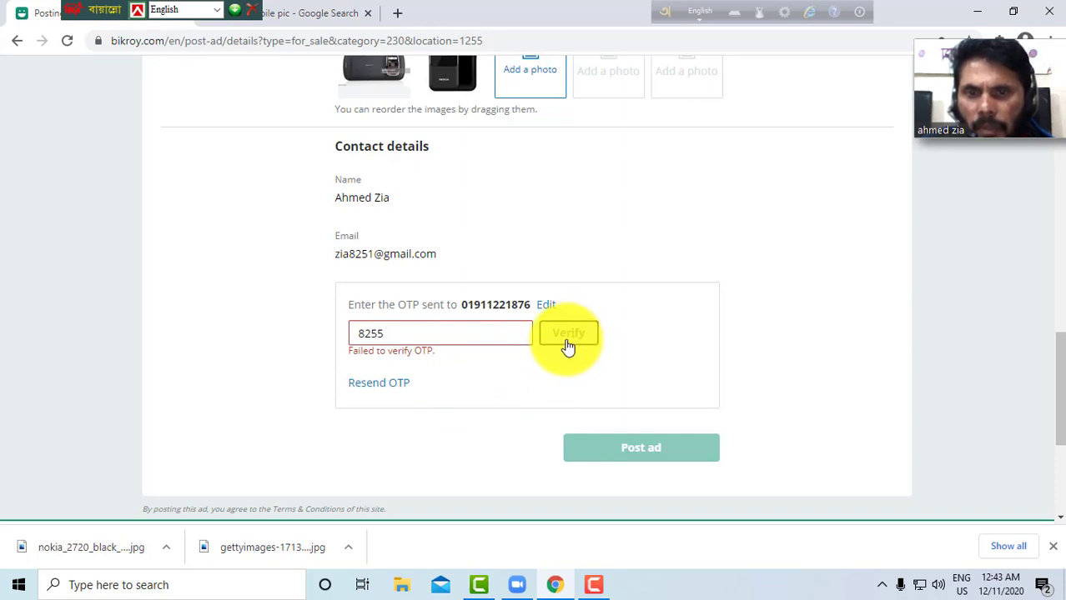
pyautogui.click(381, 388)
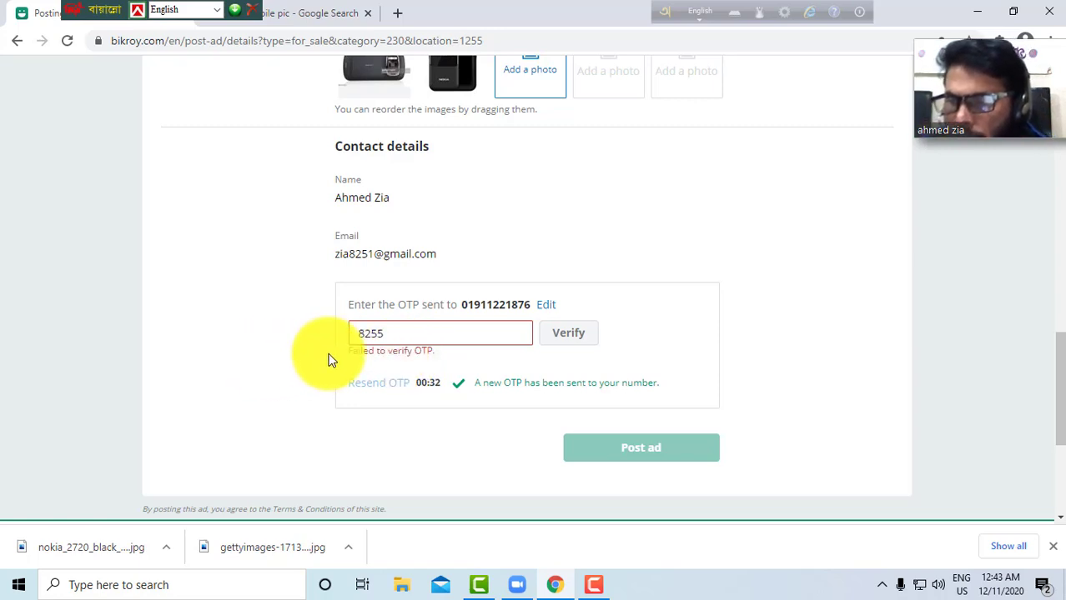
# Replace the rejected code with the new 4-digit OTP and verify the phone number
pyautogui.moveTo(385, 336); pyautogui.dragTo(332, 336)
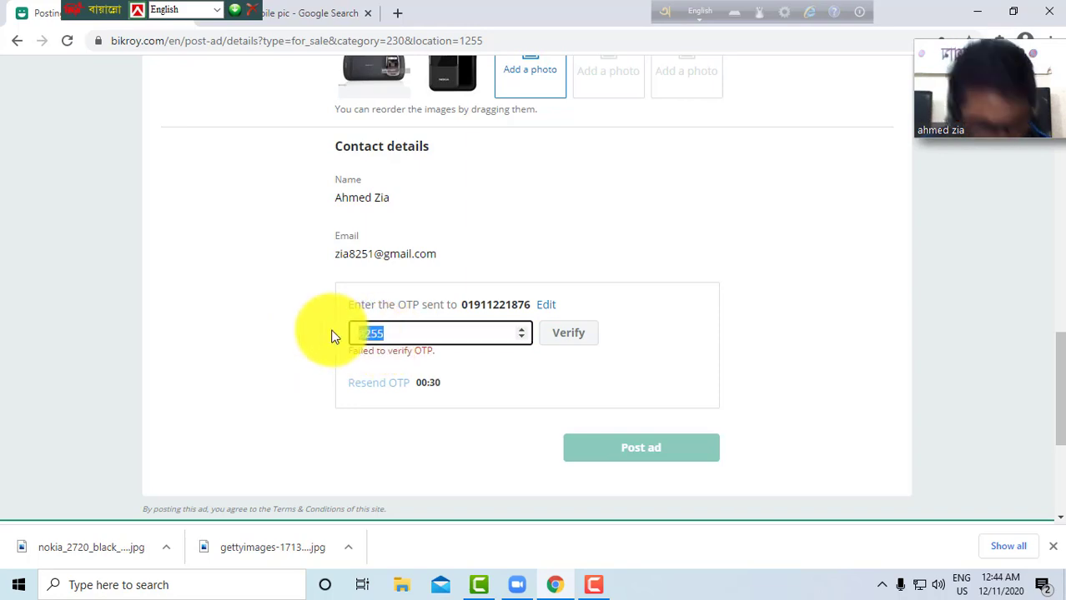
pyautogui.press('BackSpace')
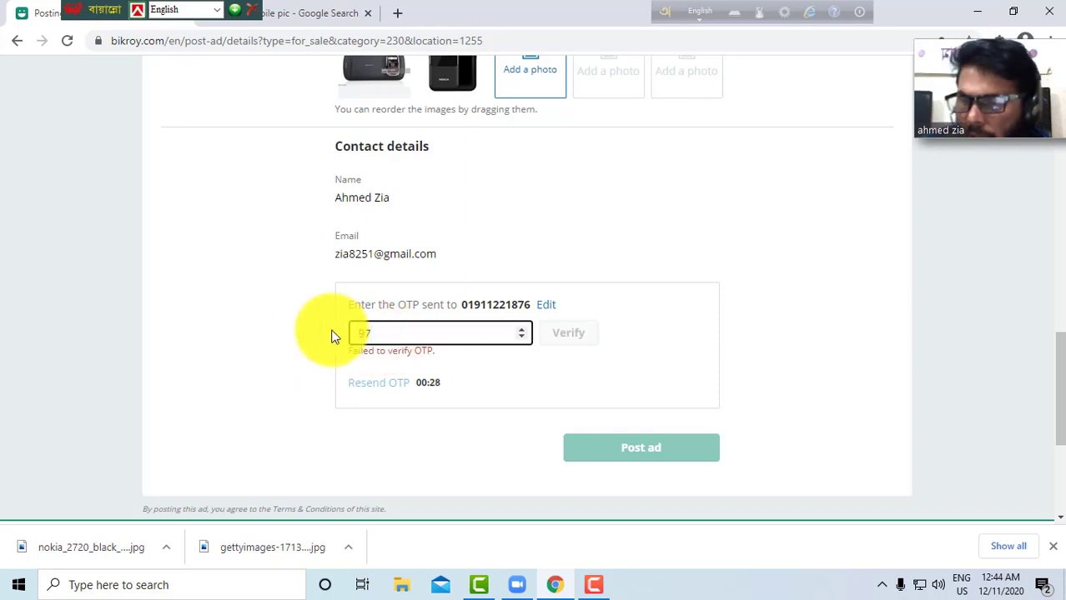
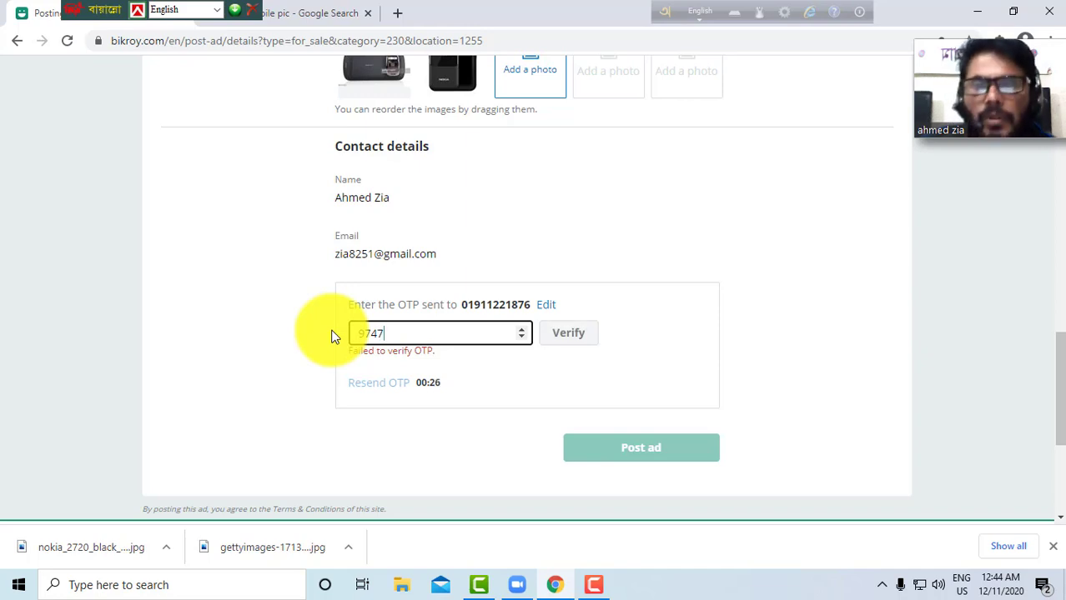
pyautogui.click(575, 342)
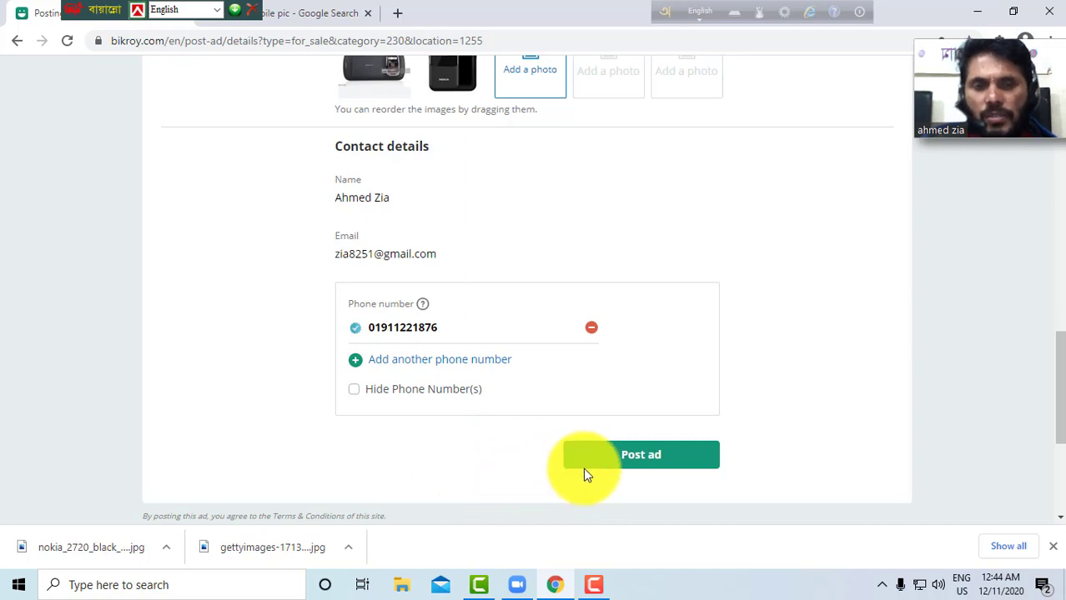
# Post the Nokia ad, postpone notifications, and review the Tk 199 Urgent Bundle promotion and payment options
pyautogui.click(641, 459)
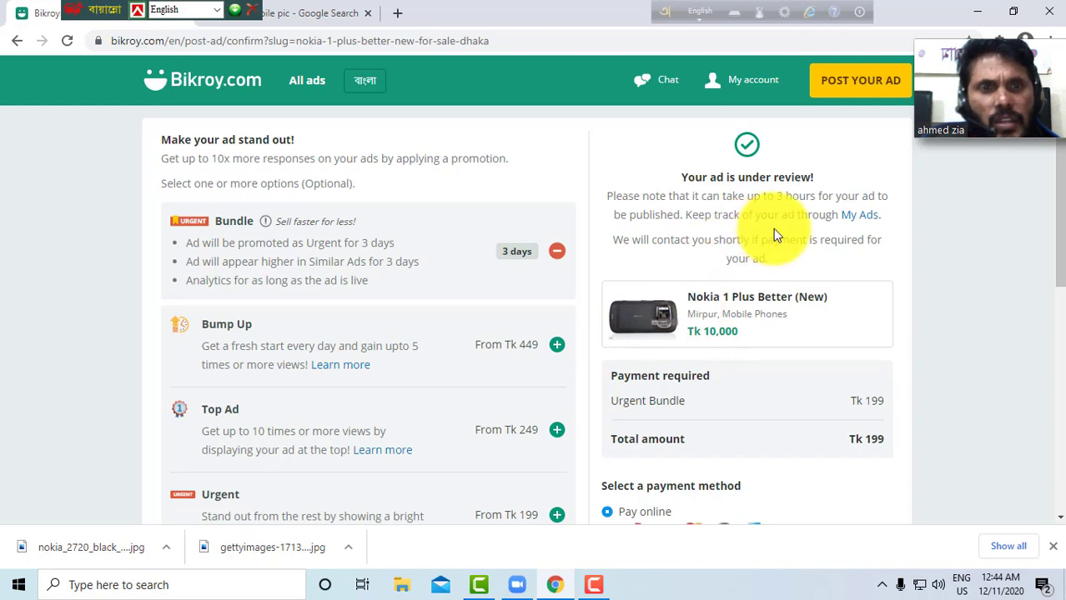
pyautogui.scroll(-2, 806, 295)
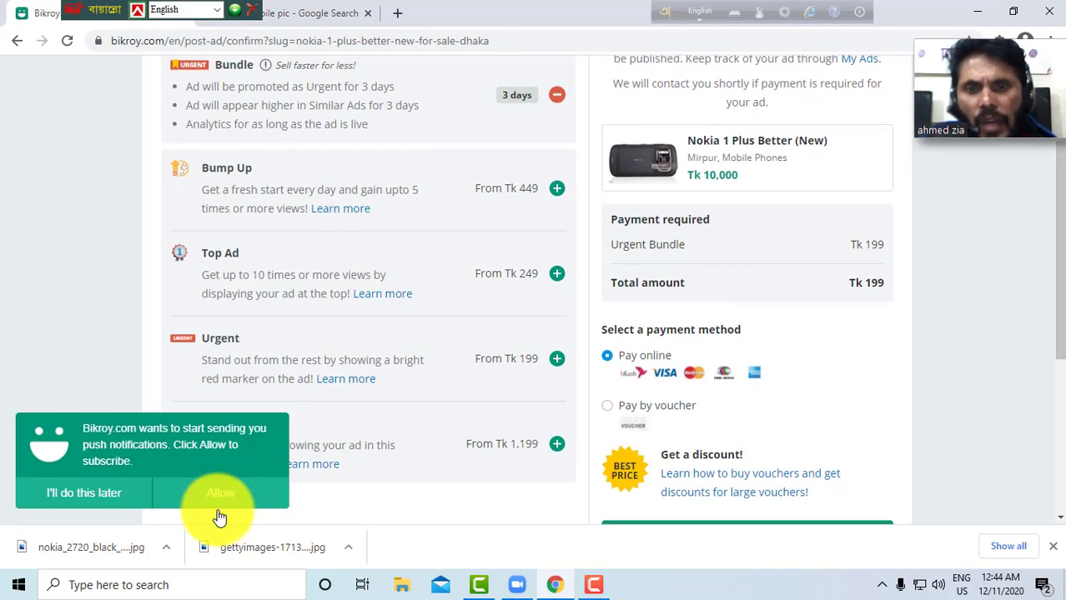
pyautogui.click(86, 496)
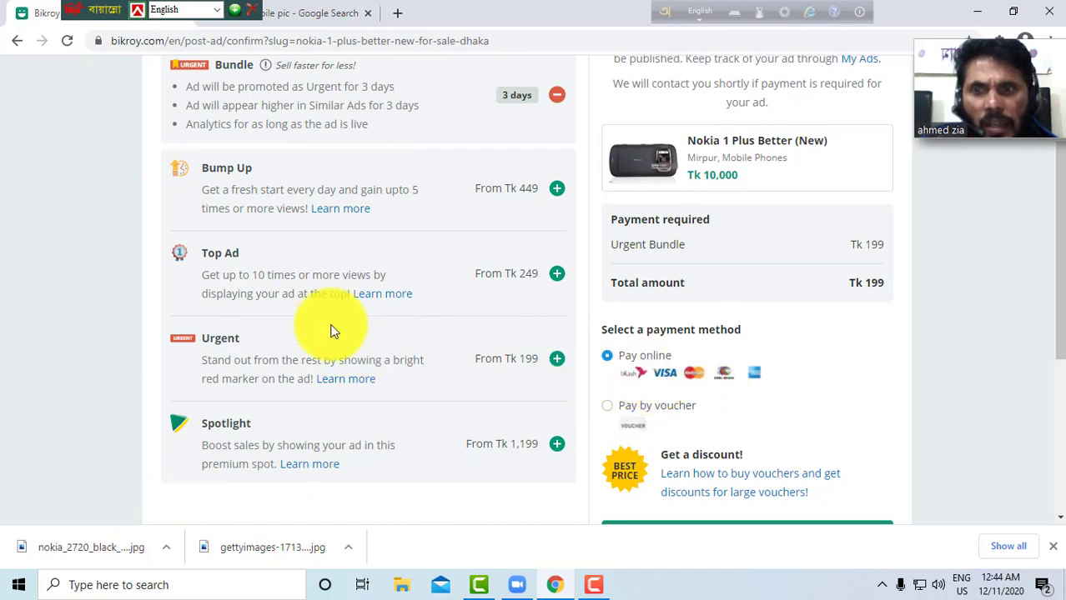
pyautogui.scroll(1, 284, 307)
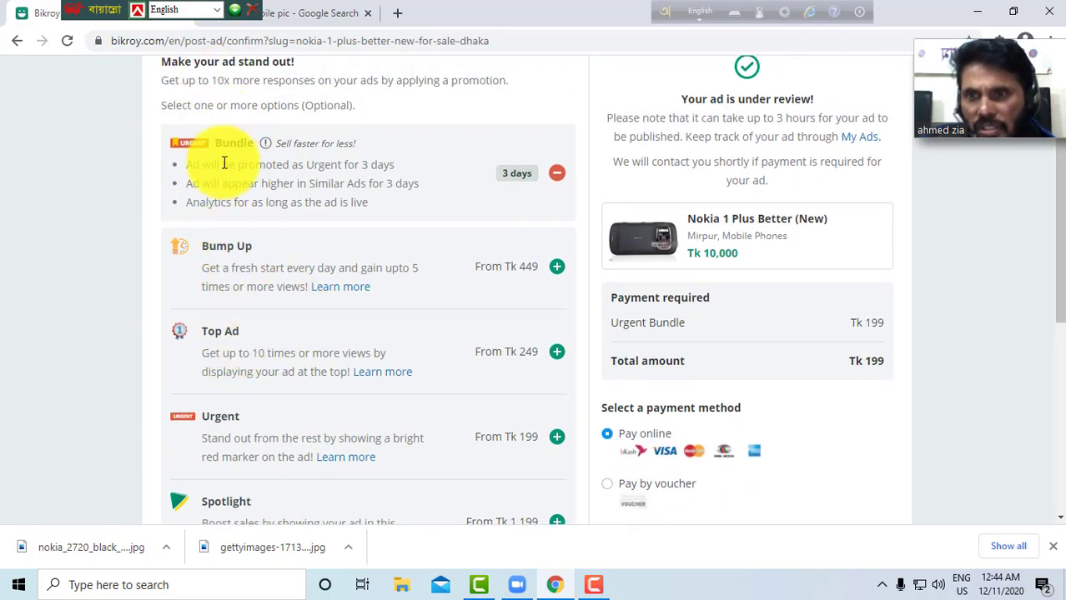
pyautogui.scroll(-1, 792, 393)
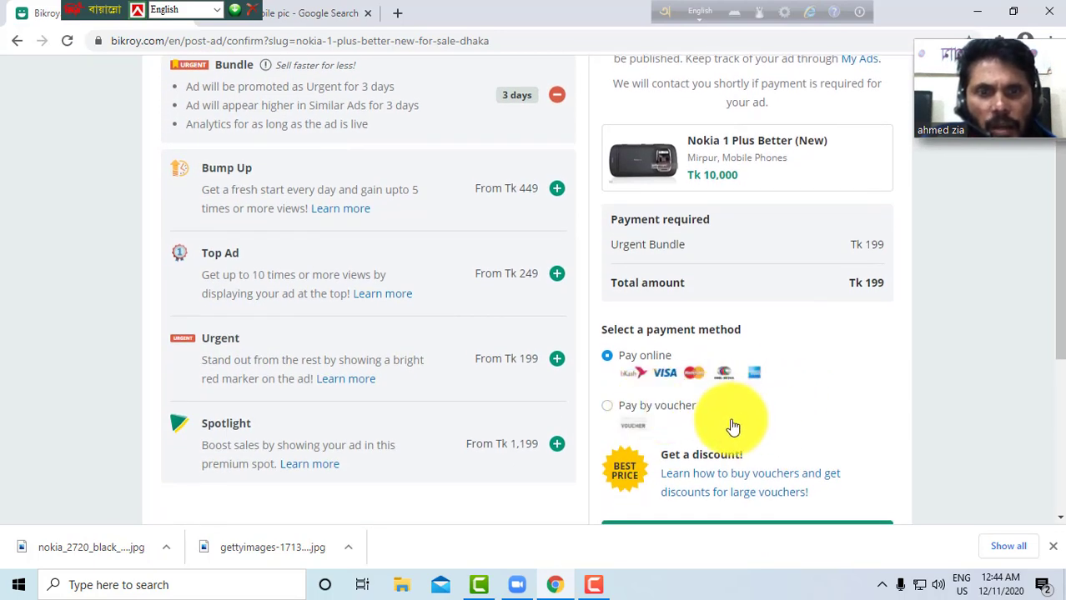
pyautogui.scroll(-1, 730, 429)
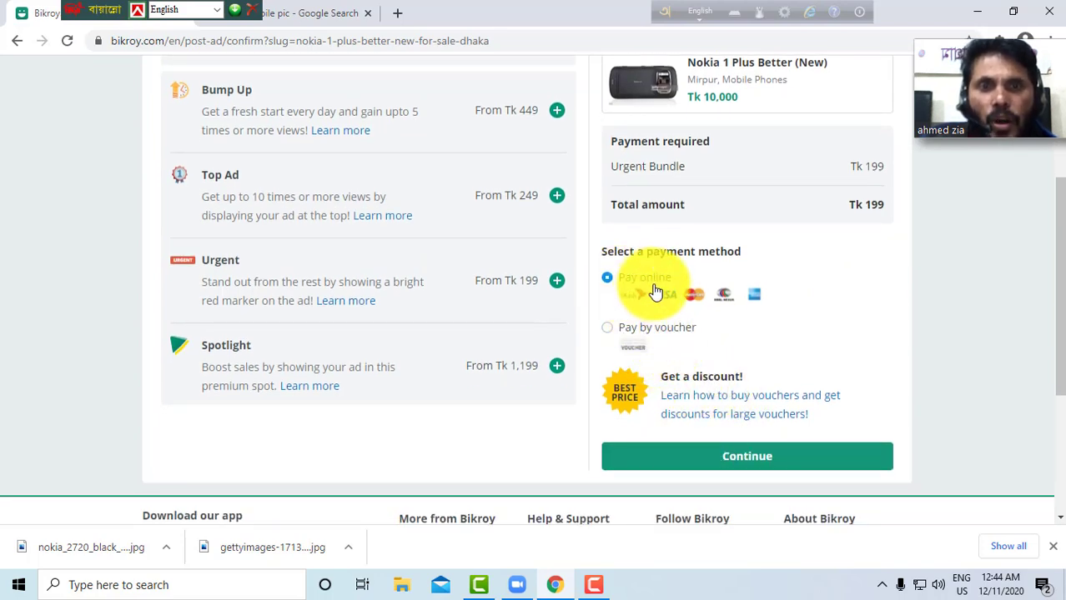
pyautogui.scroll(1, 718, 309)
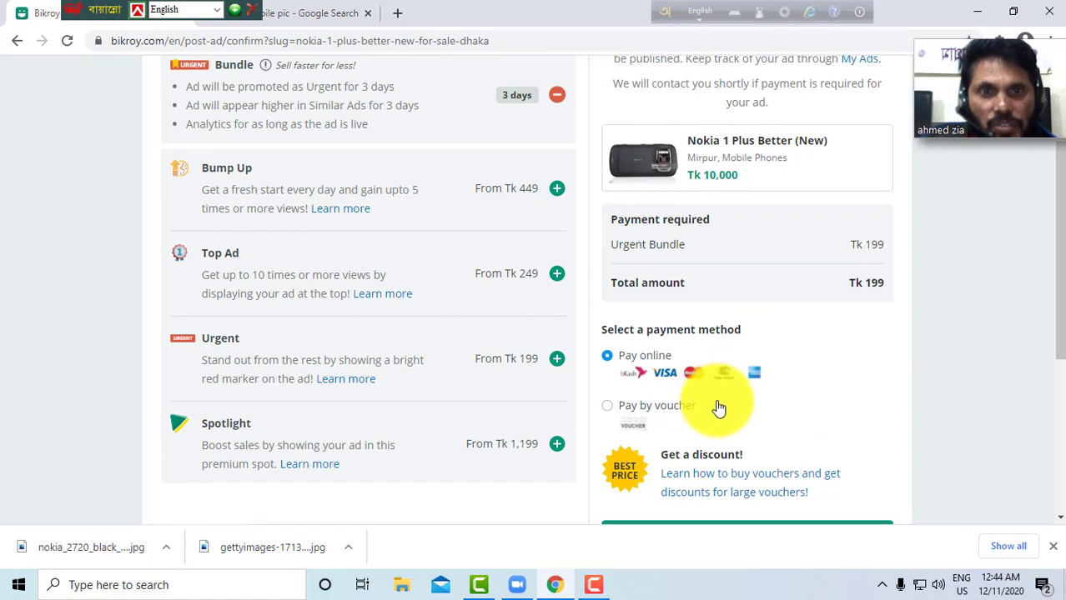
pyautogui.scroll(1, 717, 400)
pyautogui.scroll(1, 720, 356)
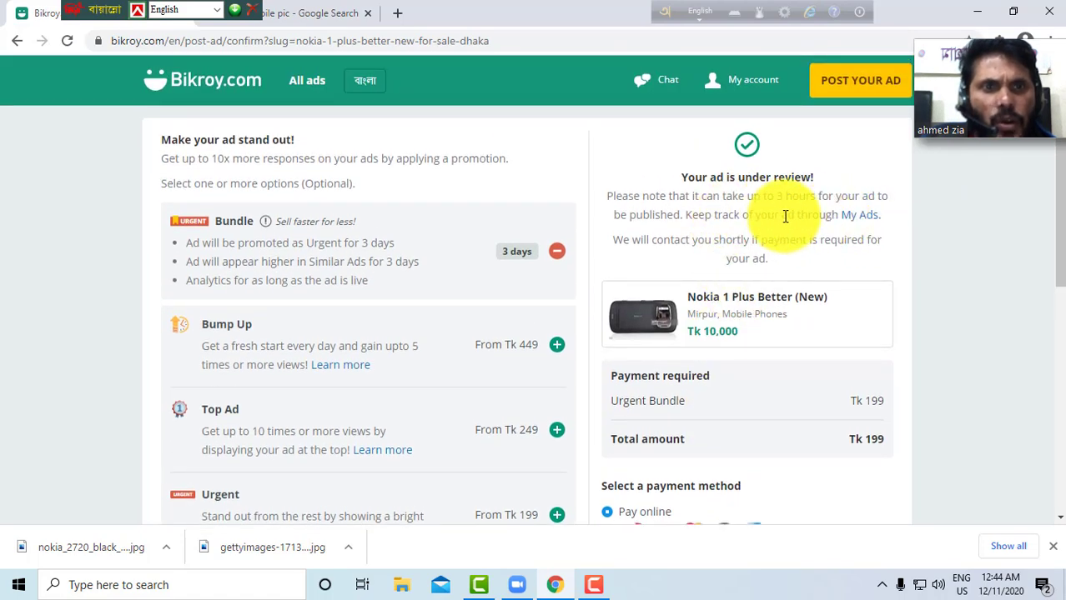
pyautogui.scroll(-2, 769, 342)
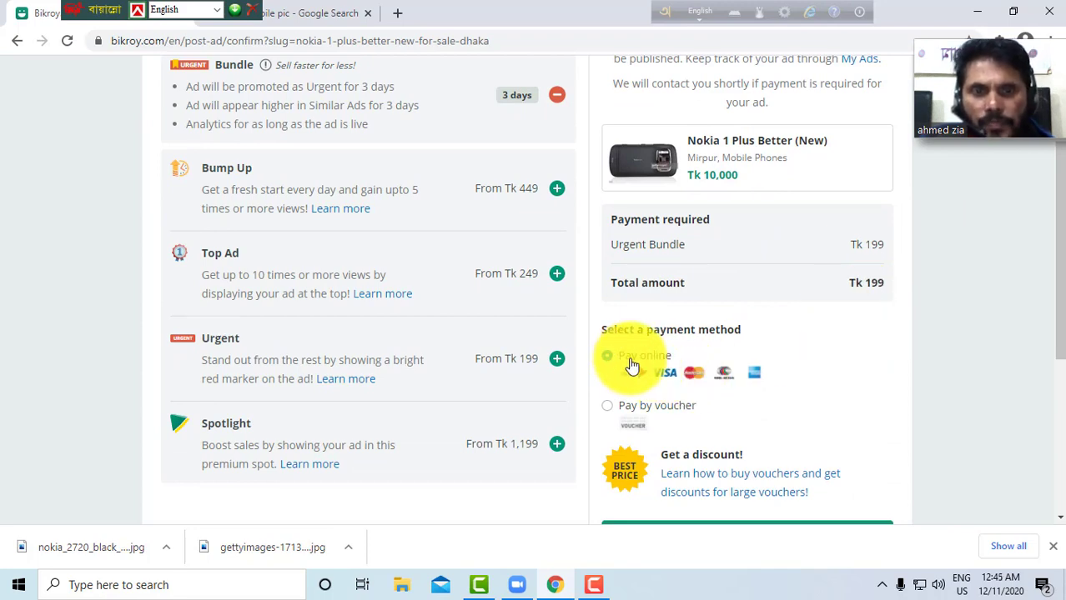
pyautogui.scroll(-2, 631, 365)
# Pay online with PortWallet selected as the payment method
pyautogui.click(748, 390)
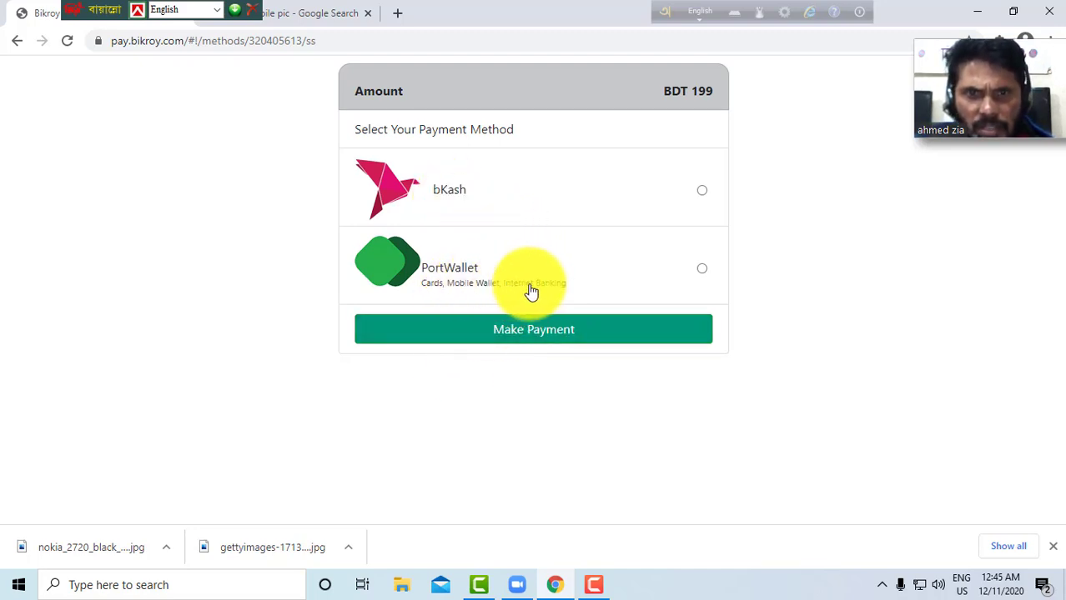
pyautogui.click(702, 270)
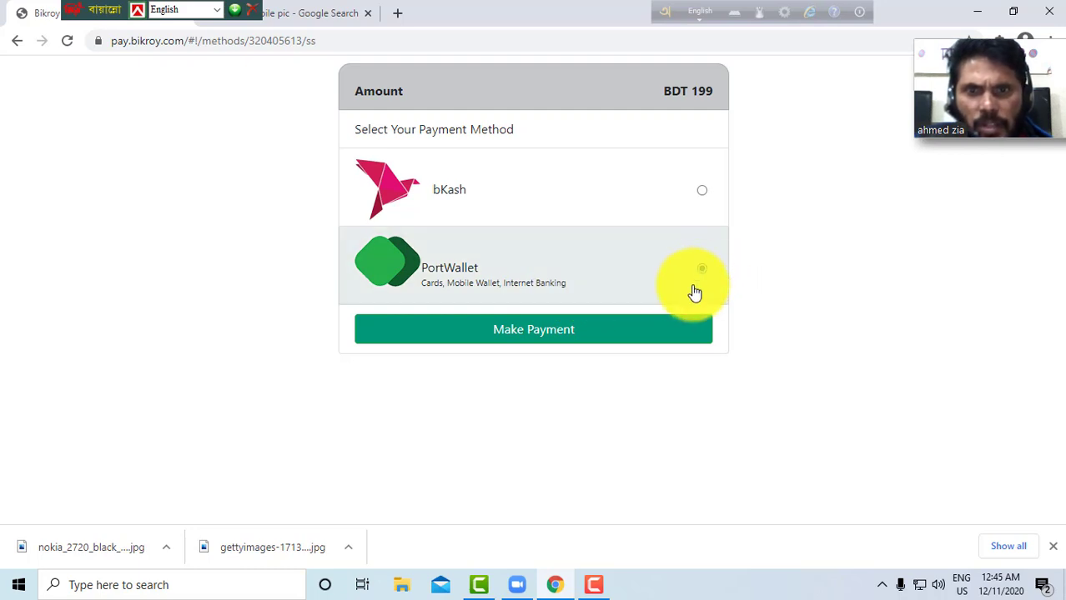
pyautogui.click(548, 340)
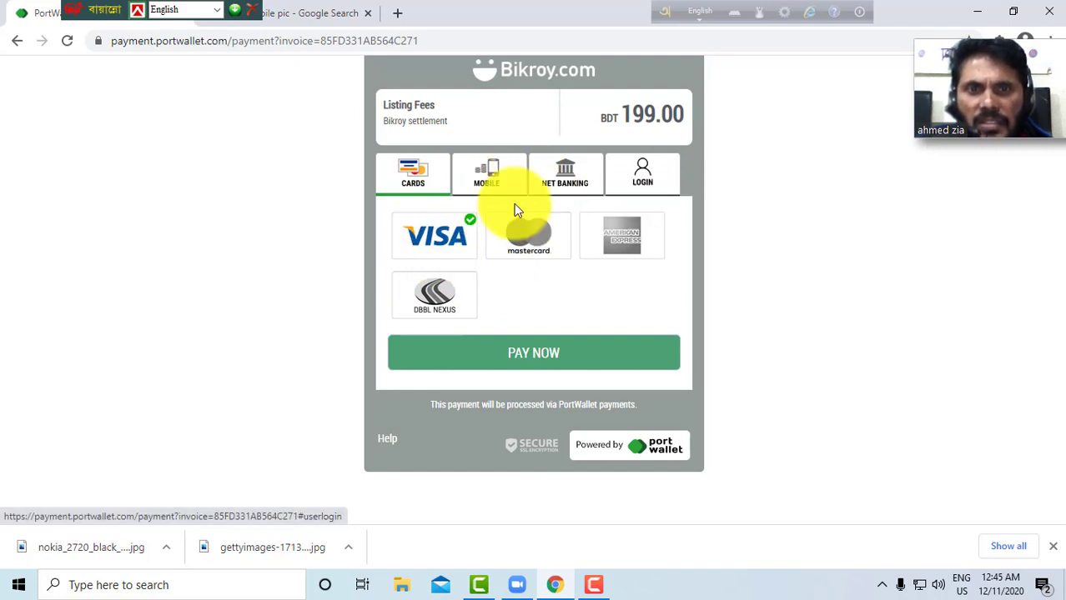
# Choose bKash mobile payment for the ৳199 fee and enter the bKash account number
pyautogui.click(491, 182)
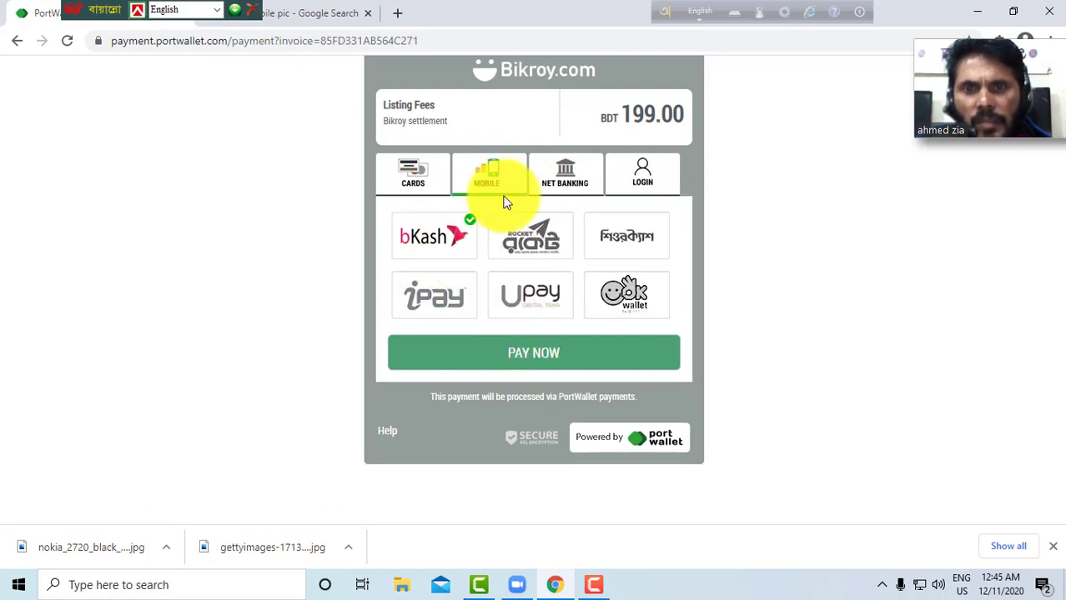
pyautogui.click(544, 357)
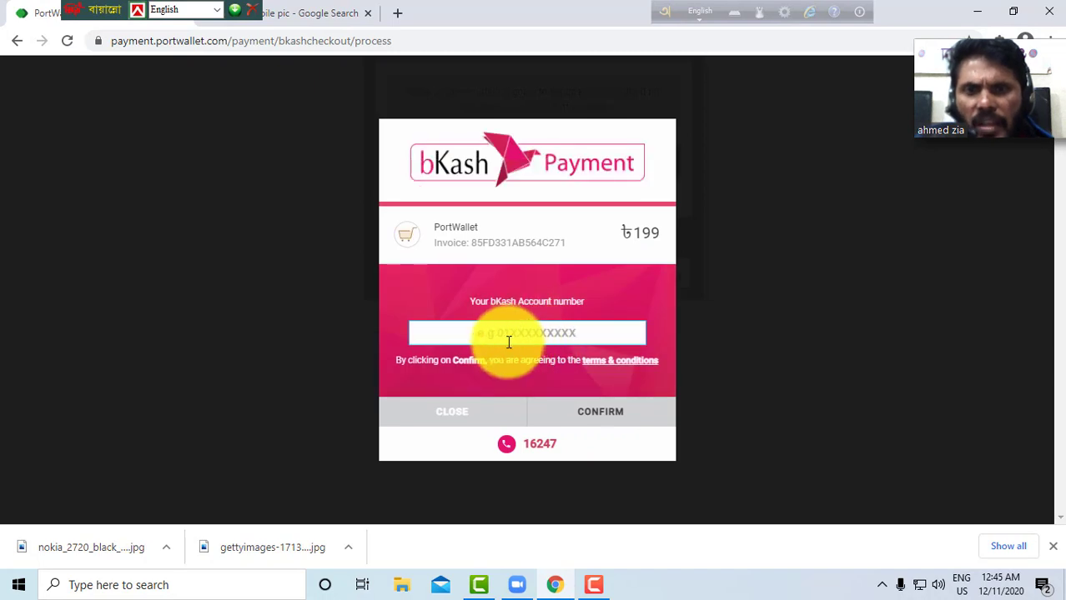
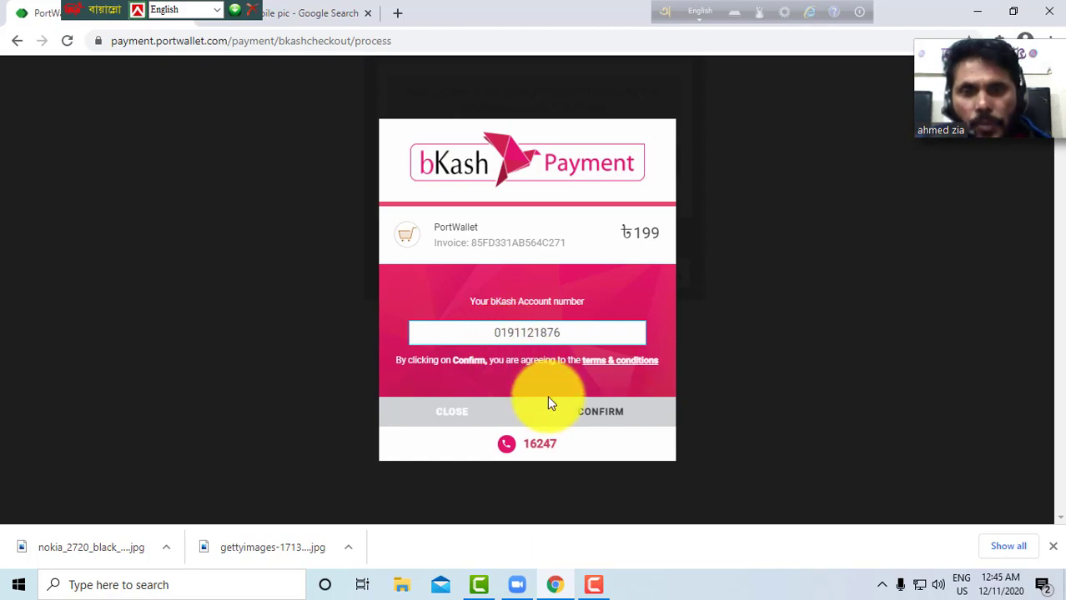